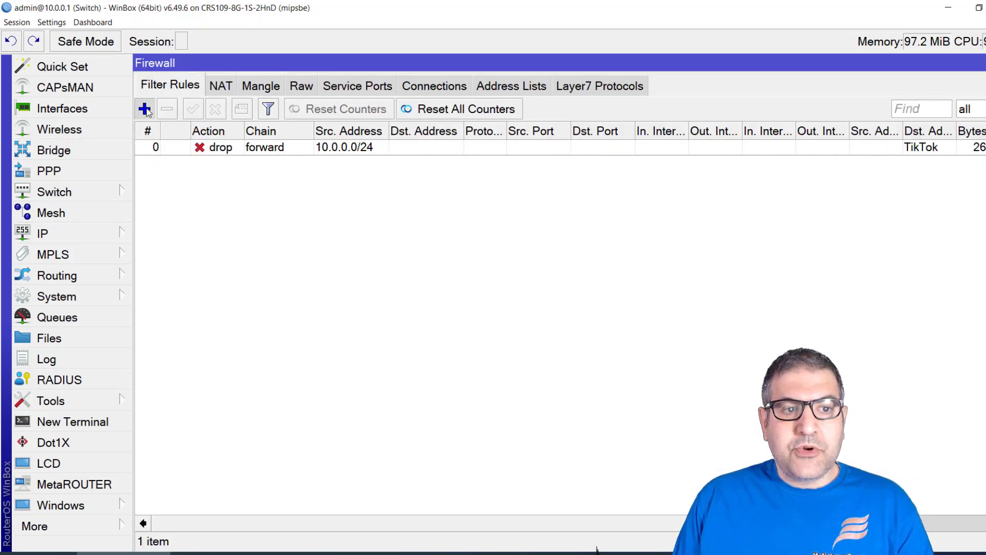
Start a new firewall filter rule on the forward chain with source address 10.0.0.0/24
left_click(199, 90)
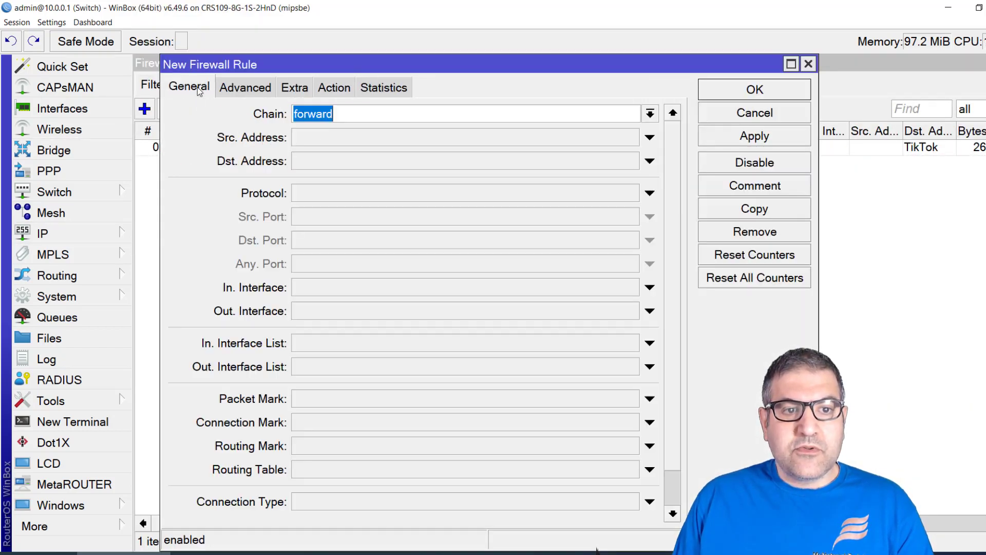
left_click(327, 137)
type("10.0.0.0")
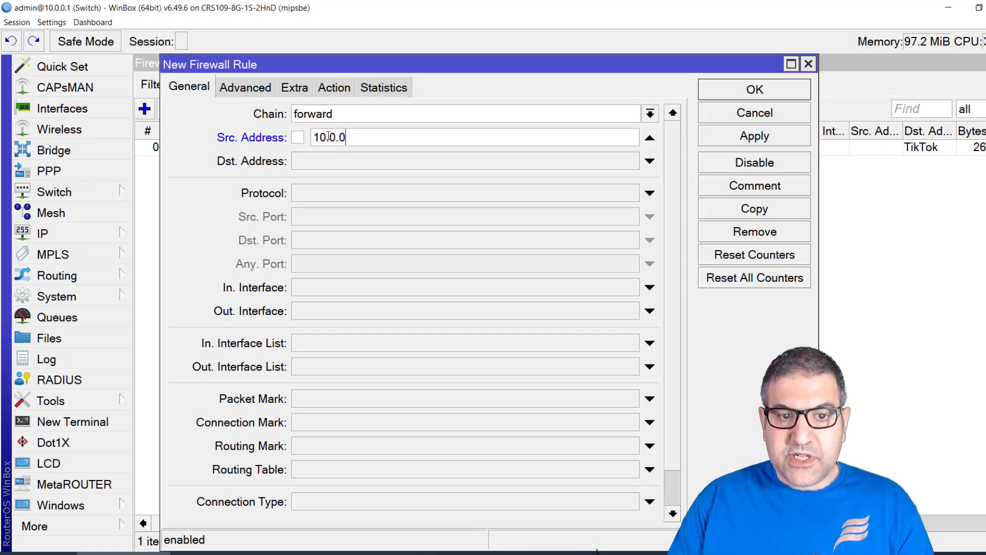
type("/24")
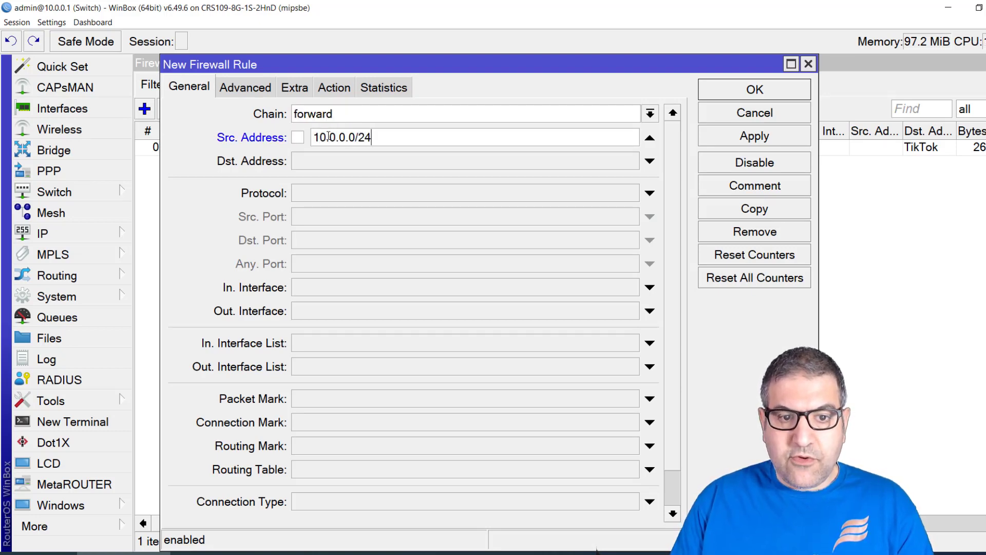
Set the new rule's Content matcher to whats.com, copied from the domain list in Notepad++
left_click(243, 91)
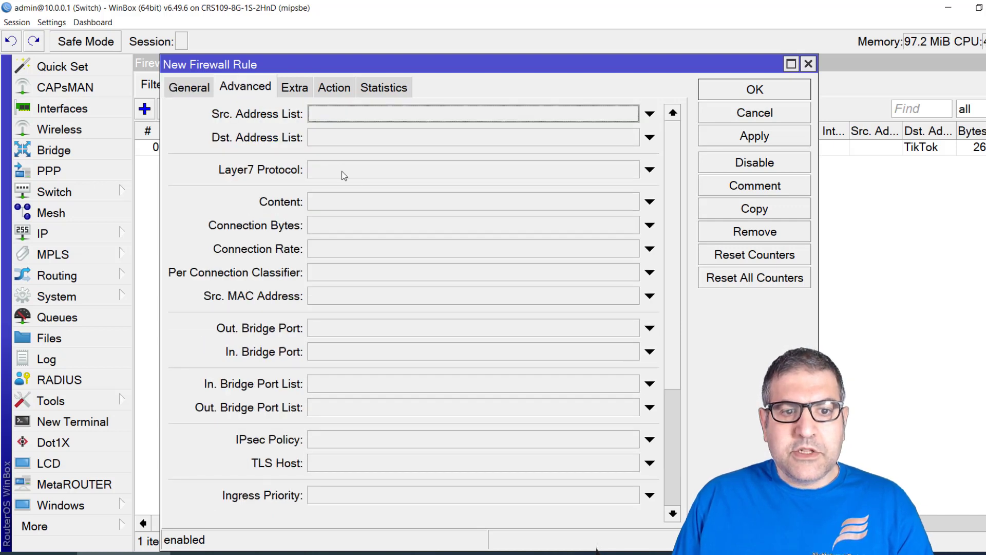
left_click(353, 206)
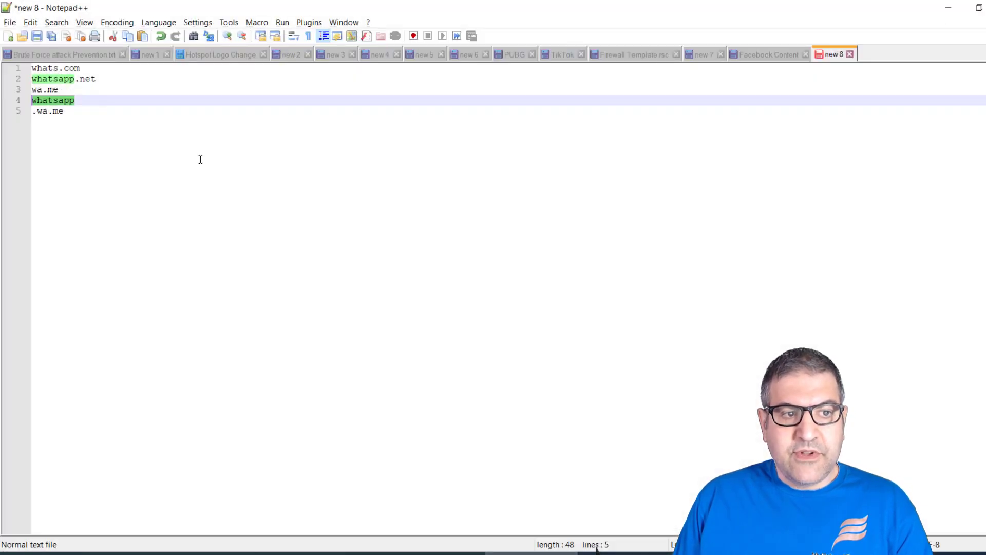
left_click(104, 111)
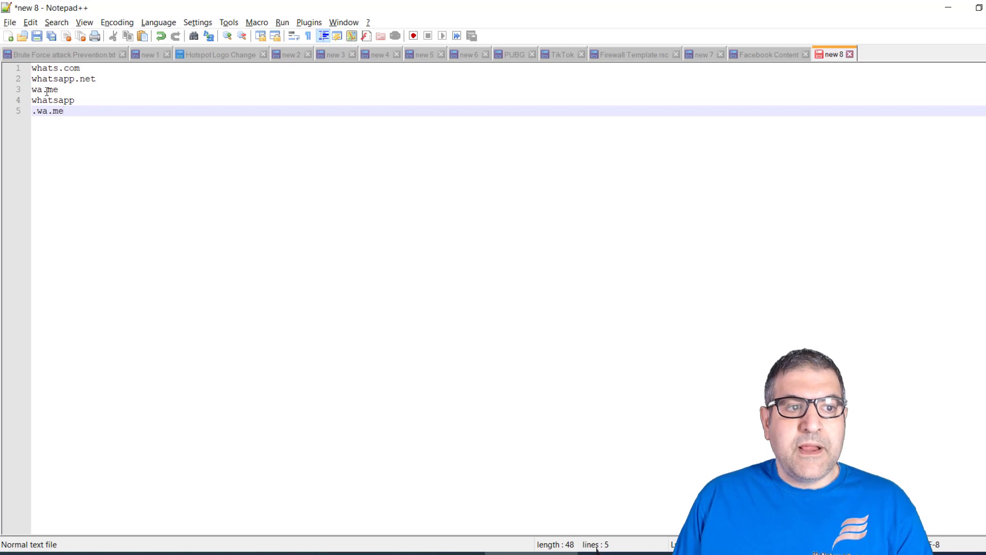
scroll(143, 153, "up", 7)
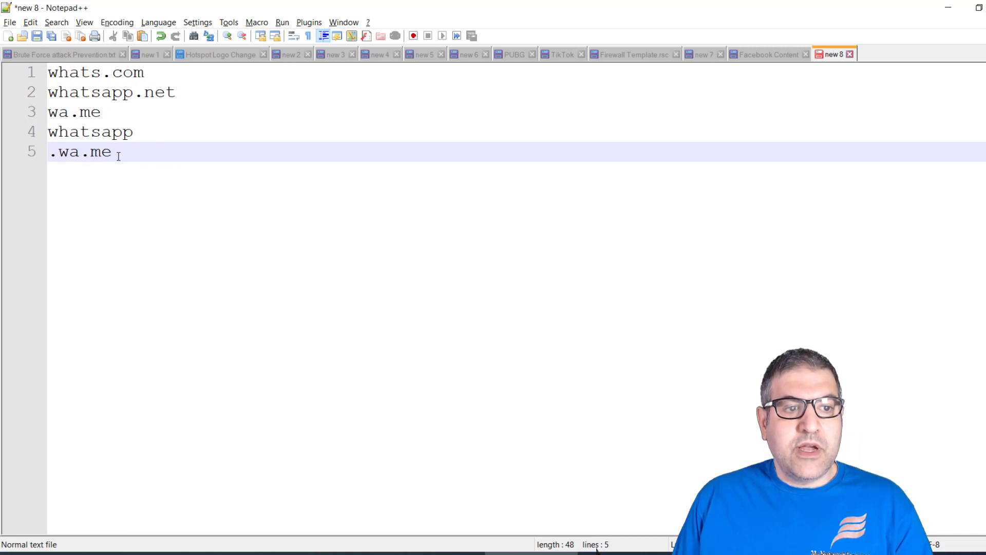
left_click_drag(153, 76, 47, 75)
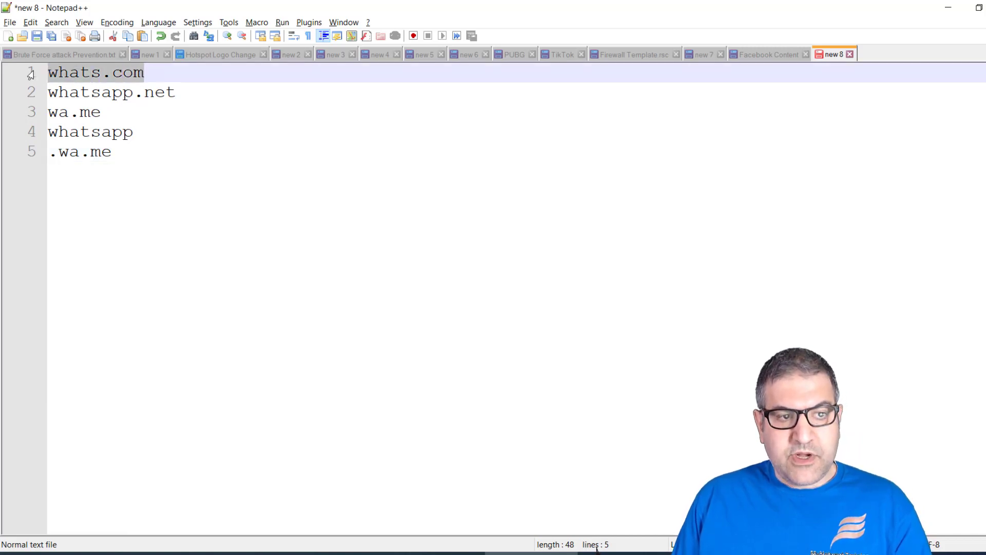
key("ctrl+c")
key("alt+Tab")
key("ctrl+v")
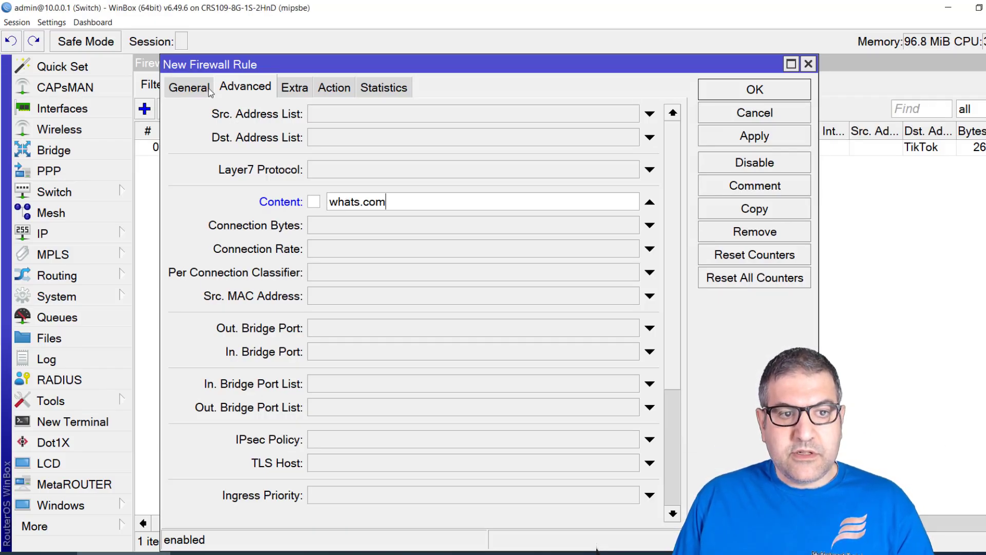
left_click(210, 92)
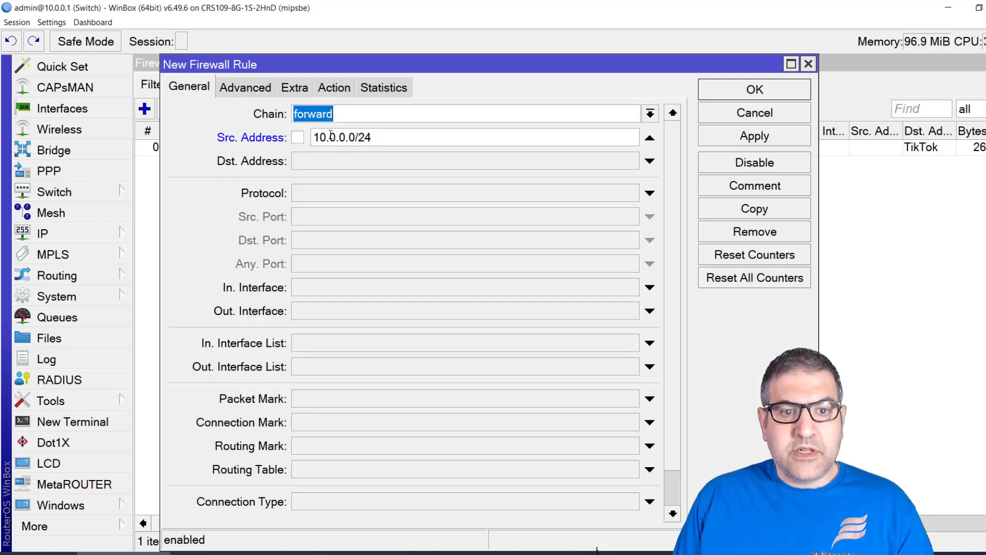
left_click(269, 93)
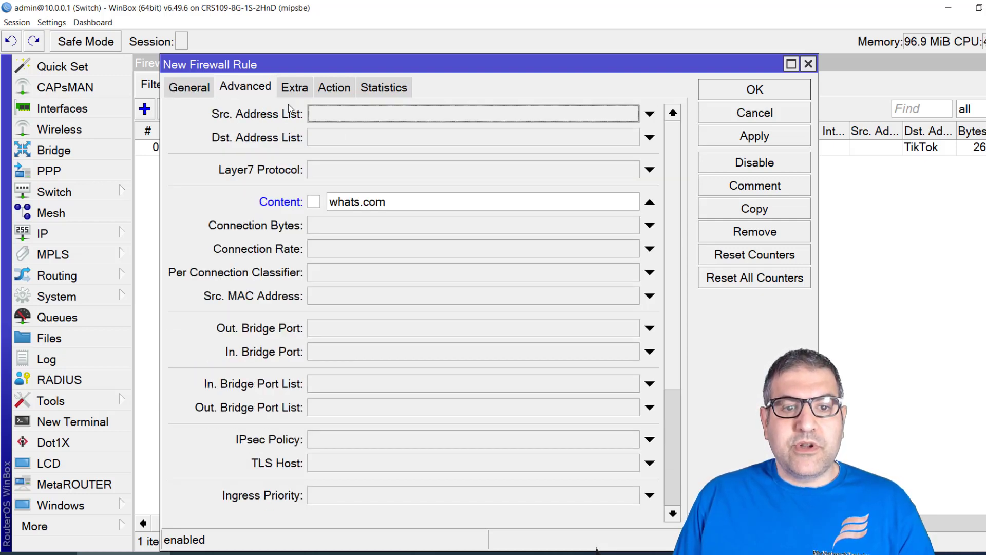
Make the rule add the destination to address list Whatsapp with a 96:00:00 timeout, and save it
left_click(338, 87)
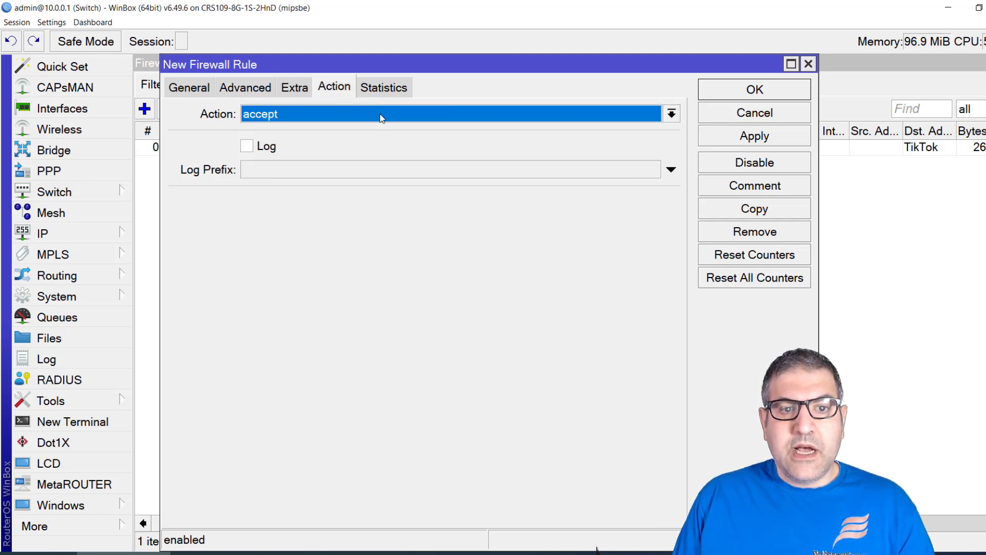
left_click(324, 113)
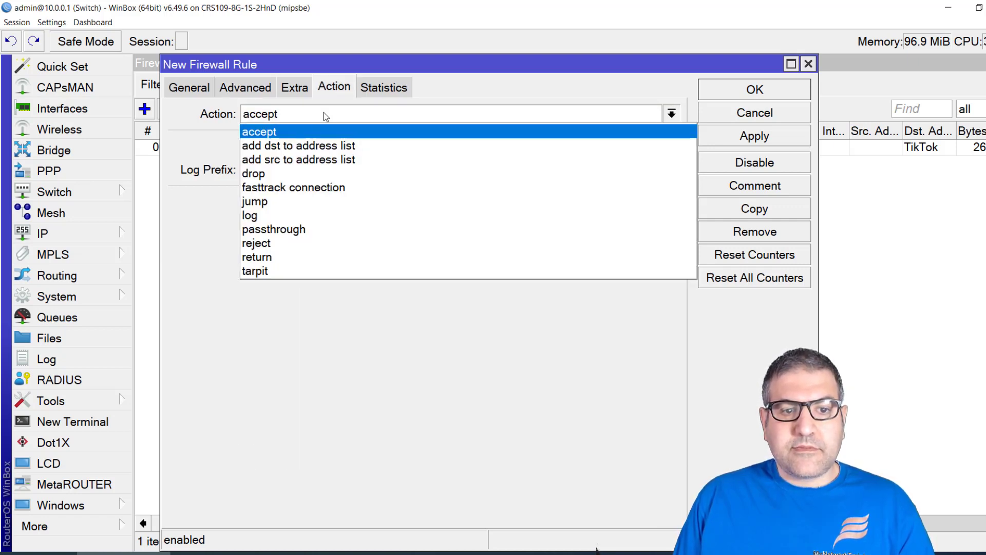
left_click(315, 146)
left_click(273, 203)
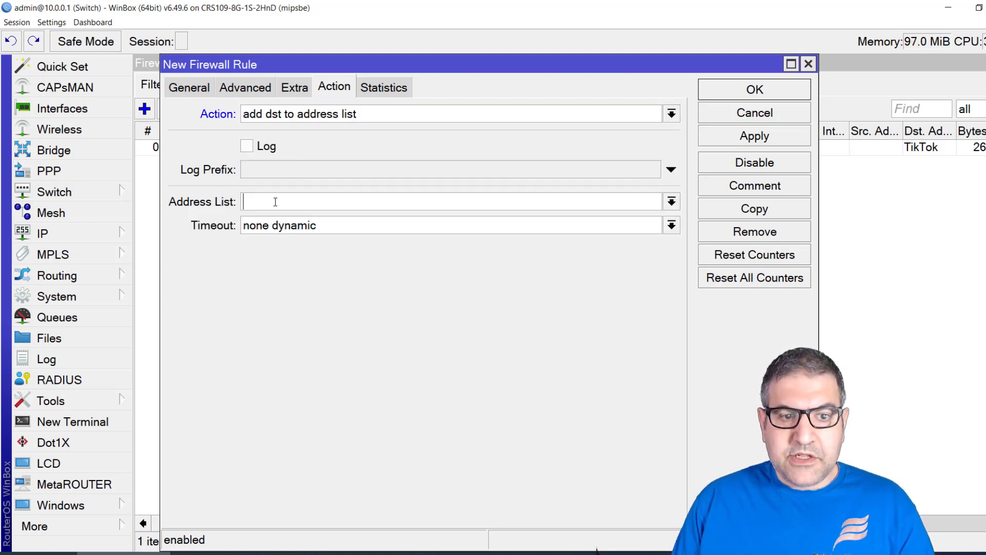
type("Whatsapp")
key("Tab")
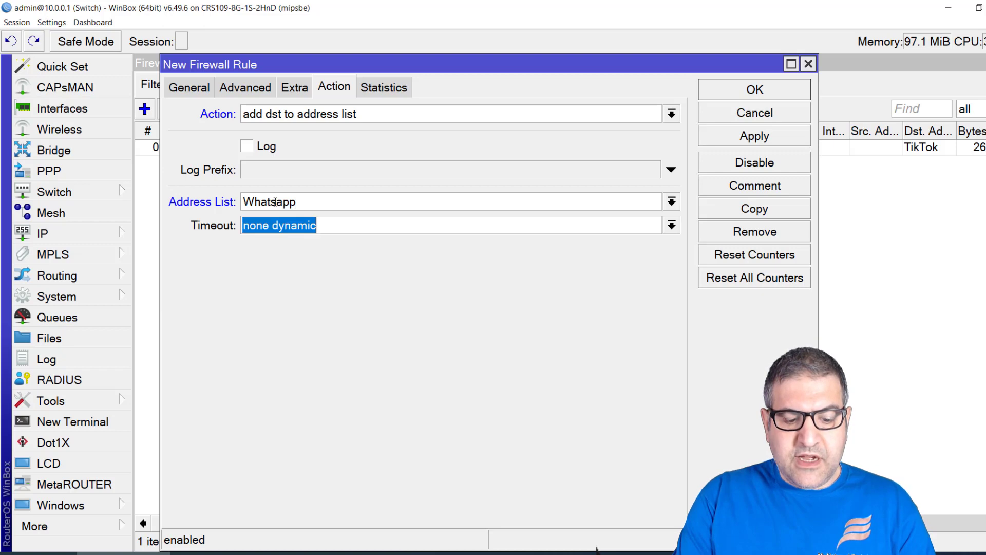
type("96:00:00")
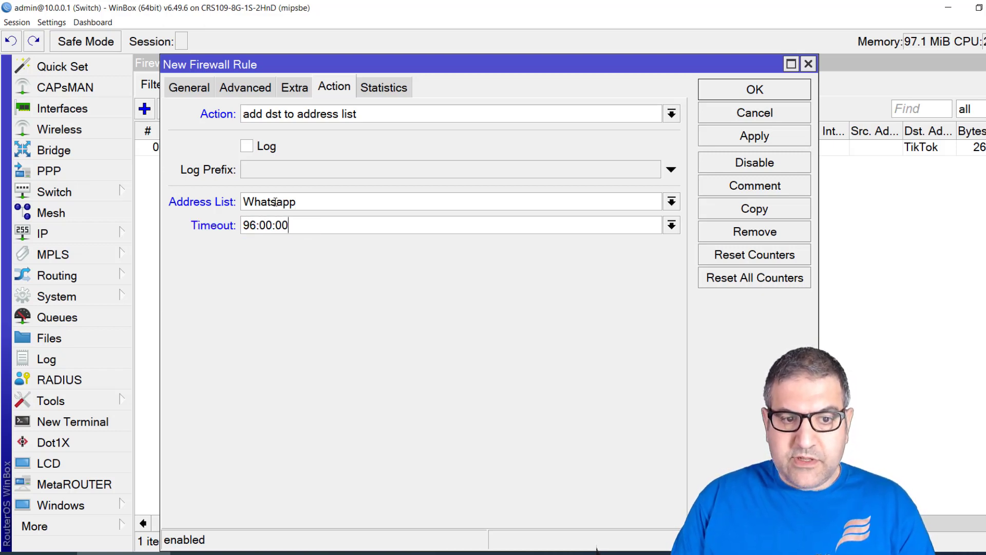
left_click(761, 138)
left_click(763, 92)
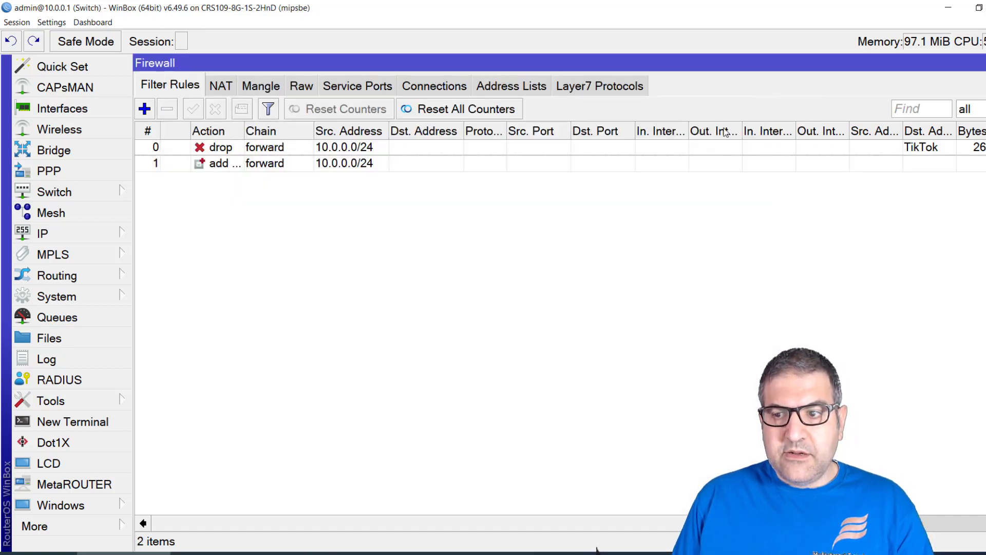
Duplicate the Whatsapp address-list rule and set the copy's Content to whatsapp.net, copied from the Notepad++ list
left_click(363, 163)
double_click(363, 164)
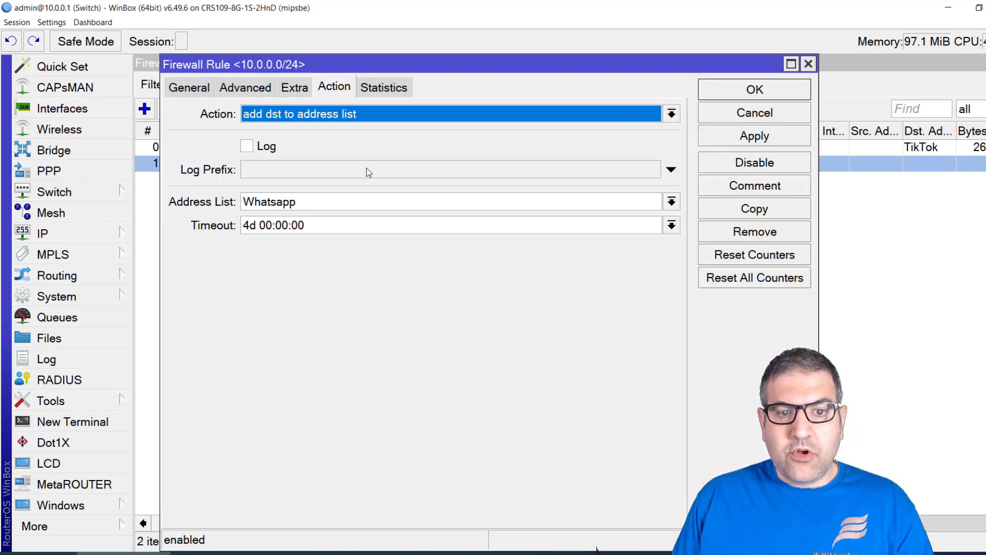
left_click(762, 209)
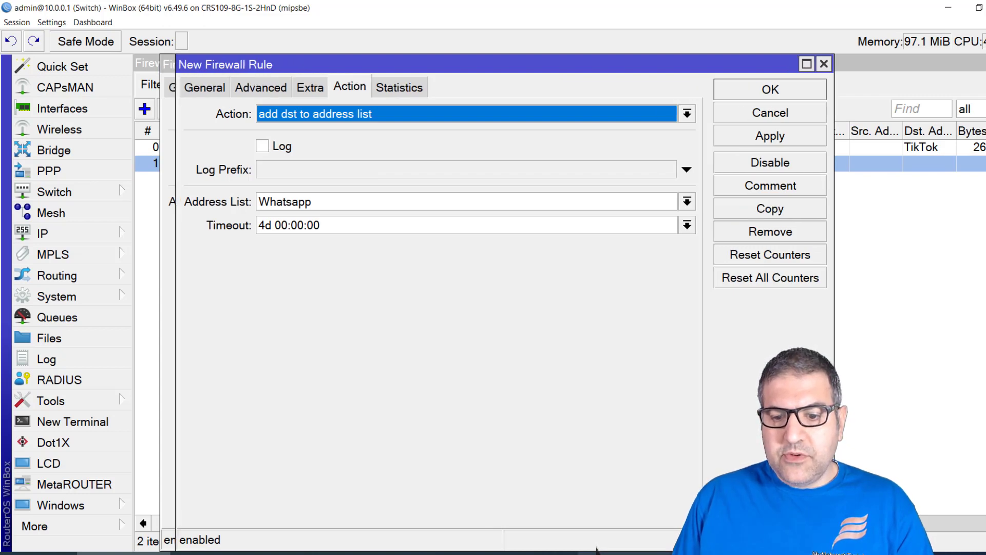
left_click(597, 549)
left_click_drag(191, 93, 49, 93)
right_click(68, 93)
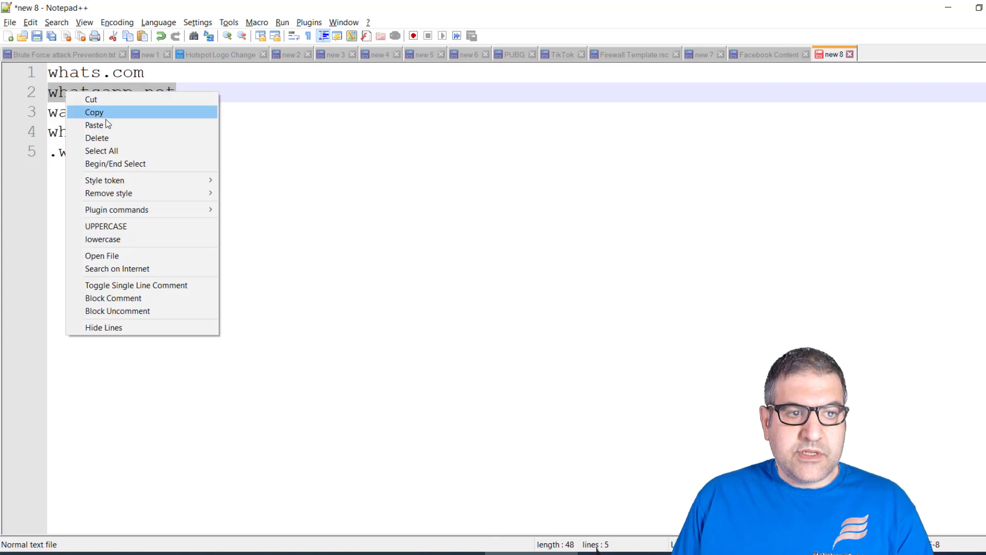
left_click(112, 114)
key("alt+Tab")
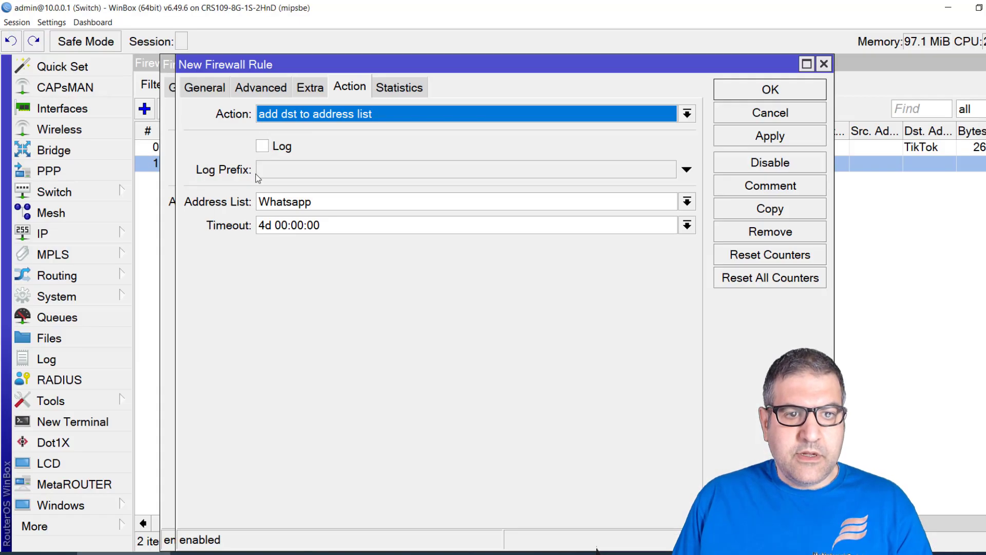
left_click(270, 87)
left_click_drag(402, 202, 194, 167)
key("ctrl+v")
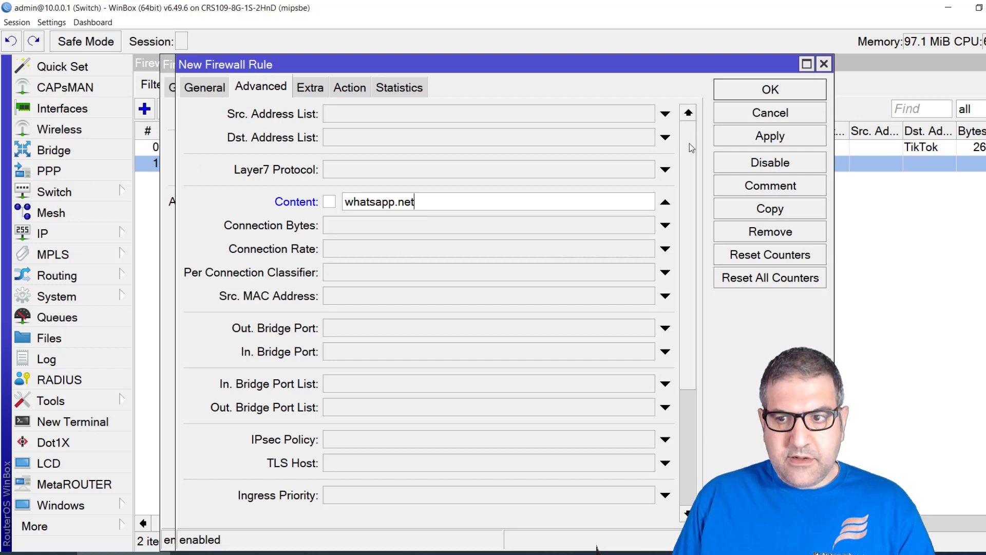
left_click(766, 138)
Duplicate the whatsapp.net rule and set the copy's Content to wa.me, copied from the Notepad++ list
left_click(773, 209)
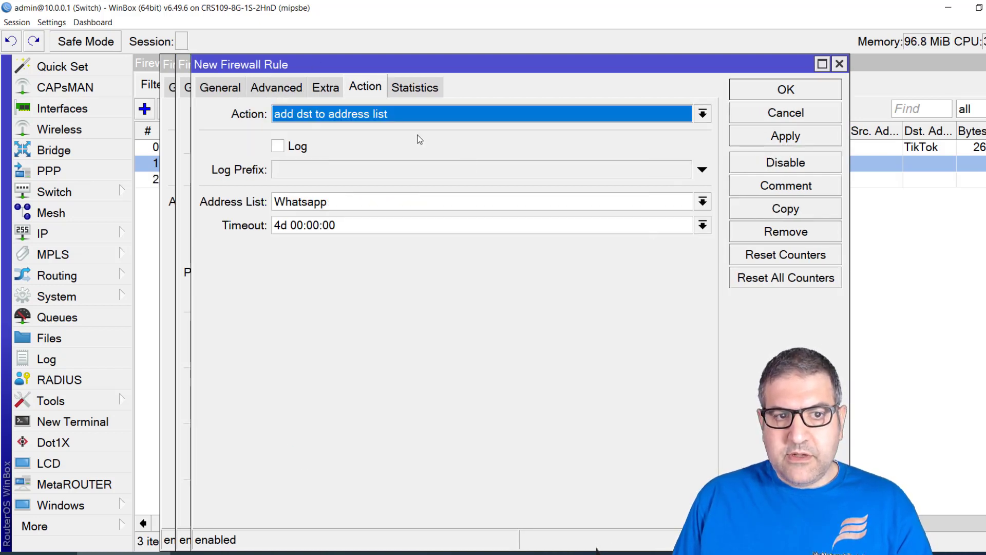
left_click(272, 93)
key("alt+Tab")
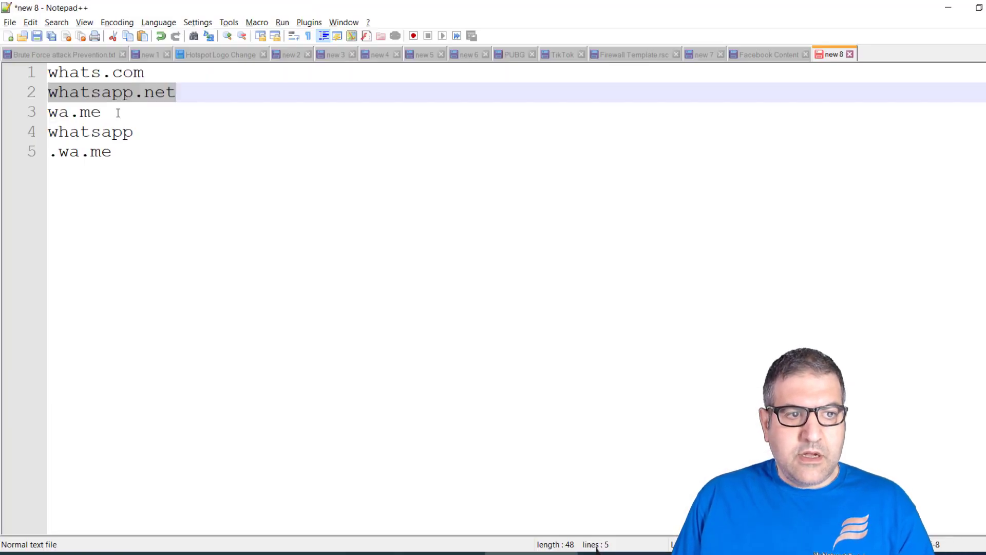
left_click_drag(118, 112, 39, 119)
key("ctrl+c")
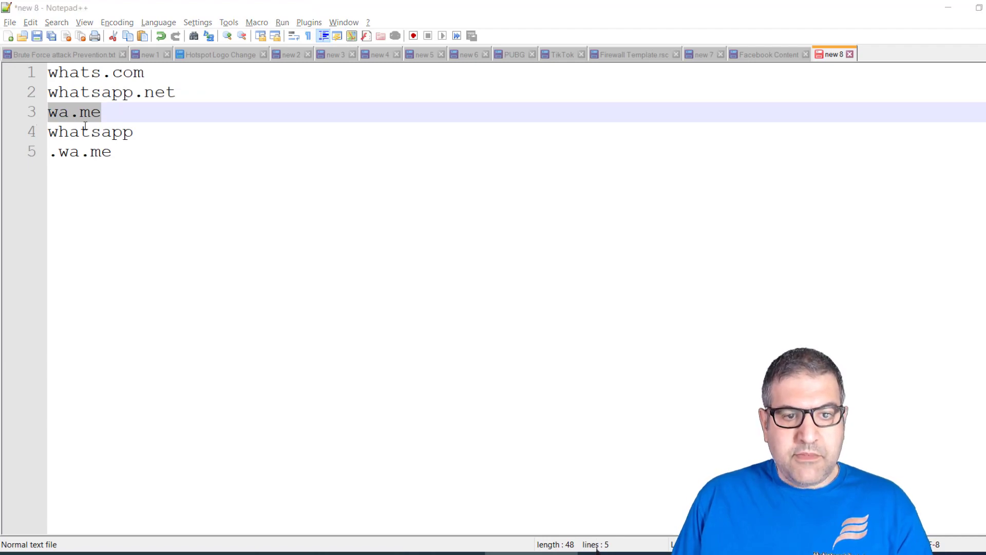
key("alt+Tab")
key("ctrl+a")
key("ctrl+v")
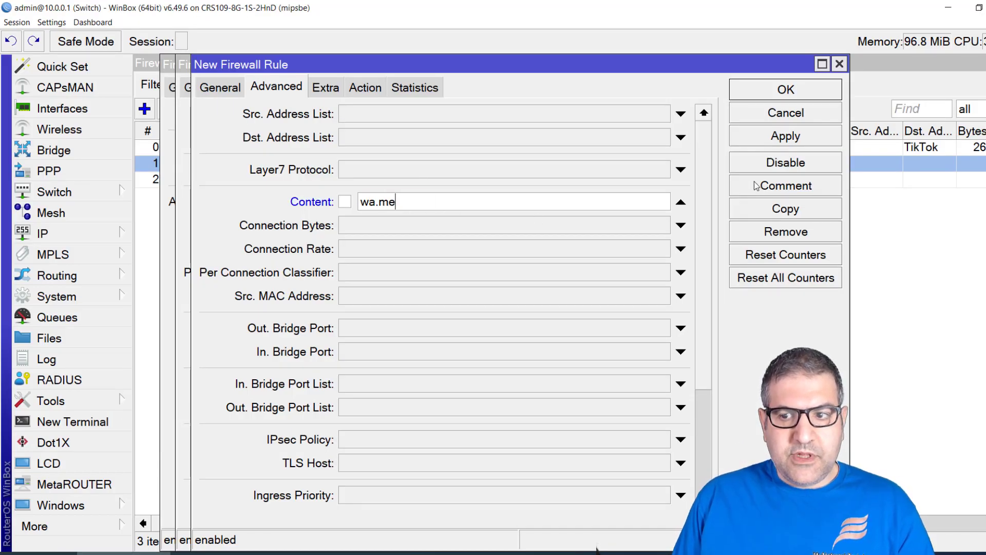
left_click(777, 140)
Duplicate the wa.me rule and set the copy's Content to whatsapp, copied from the Notepad++ list
left_click(787, 212)
key("alt+Tab")
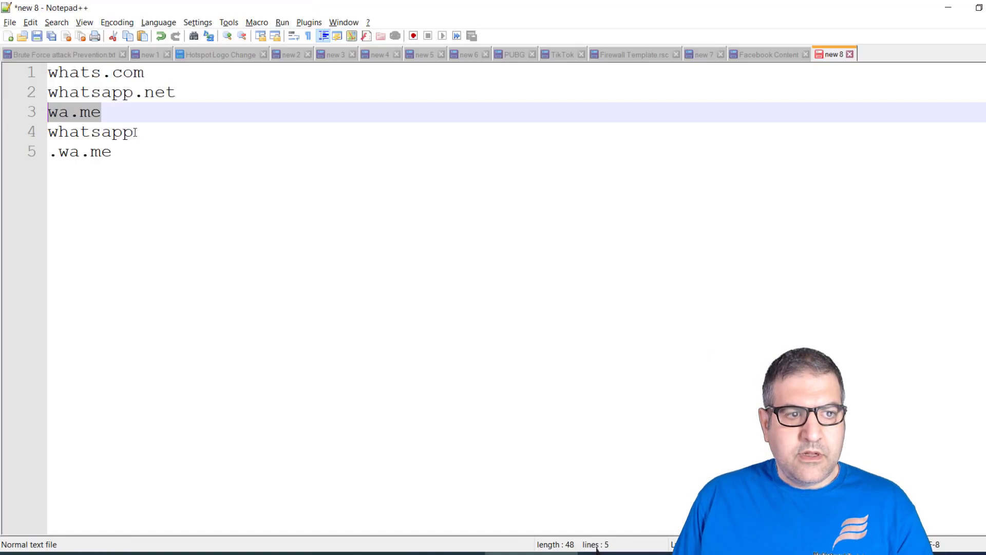
left_click_drag(134, 132, 47, 134)
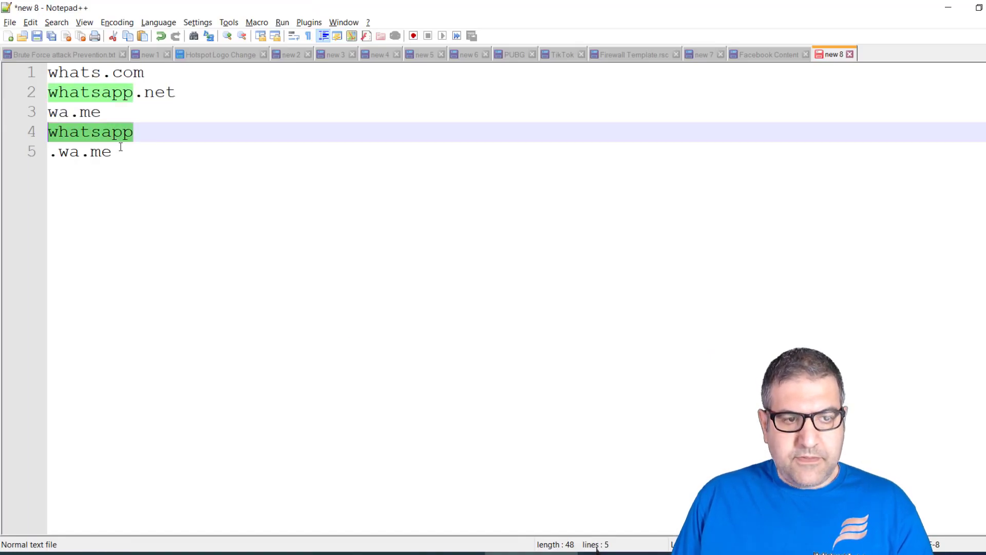
key("ctrl+c")
key("alt+Tab")
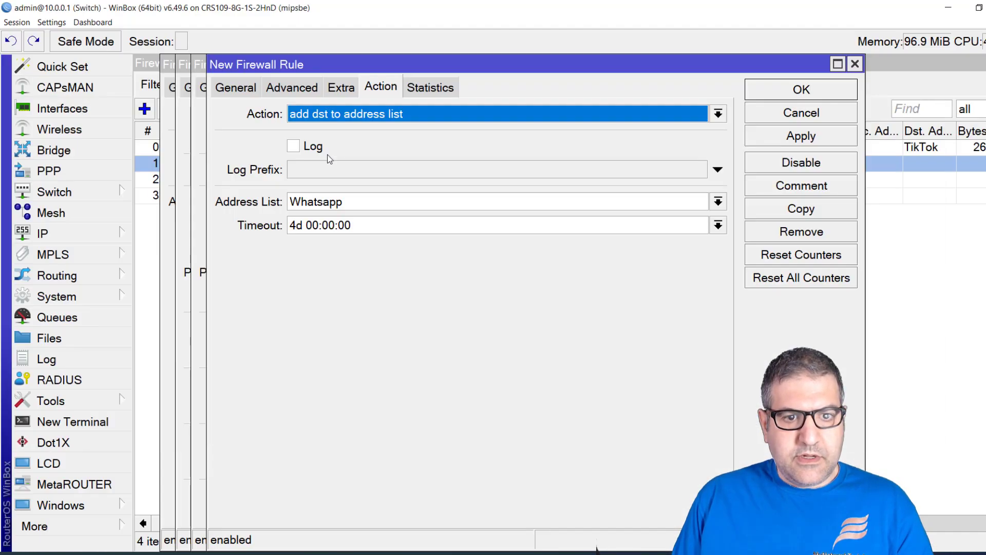
left_click(292, 87)
triple_click(440, 203)
key("ctrl+v")
left_click(791, 136)
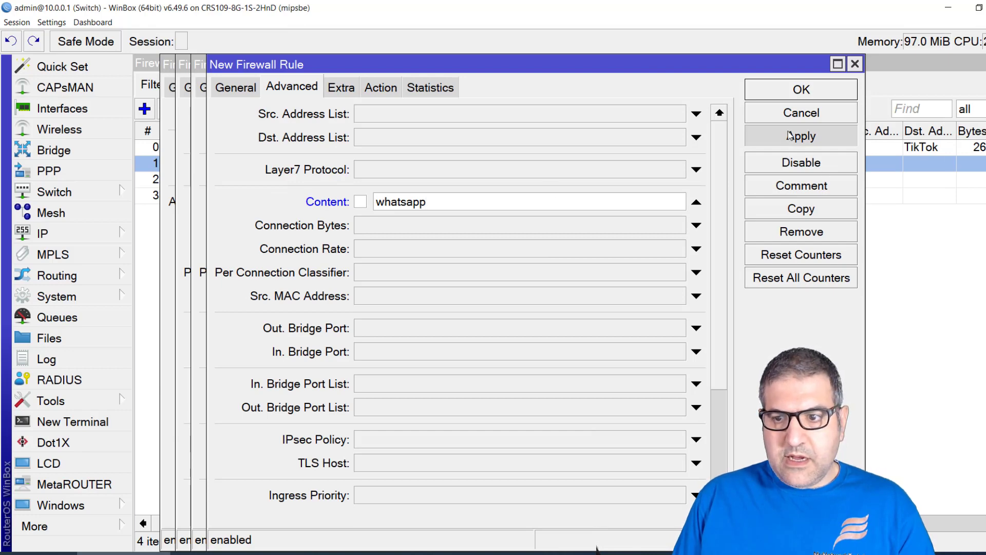
Create another copy of the rule with Content set to .wa.me, copied from the last line in Notepad++
key("alt+Tab")
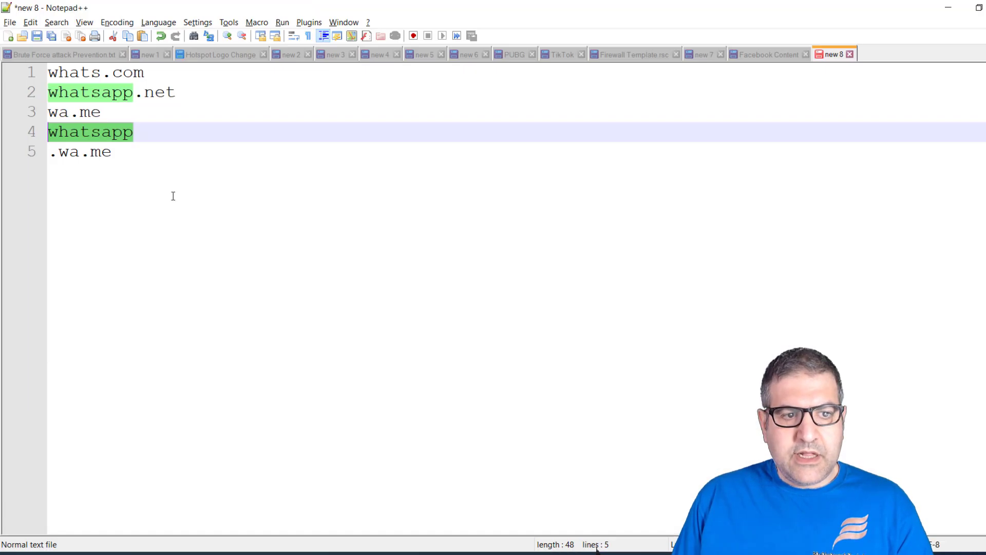
triple_click(140, 163)
key("ctrl+c")
key("alt+Tab")
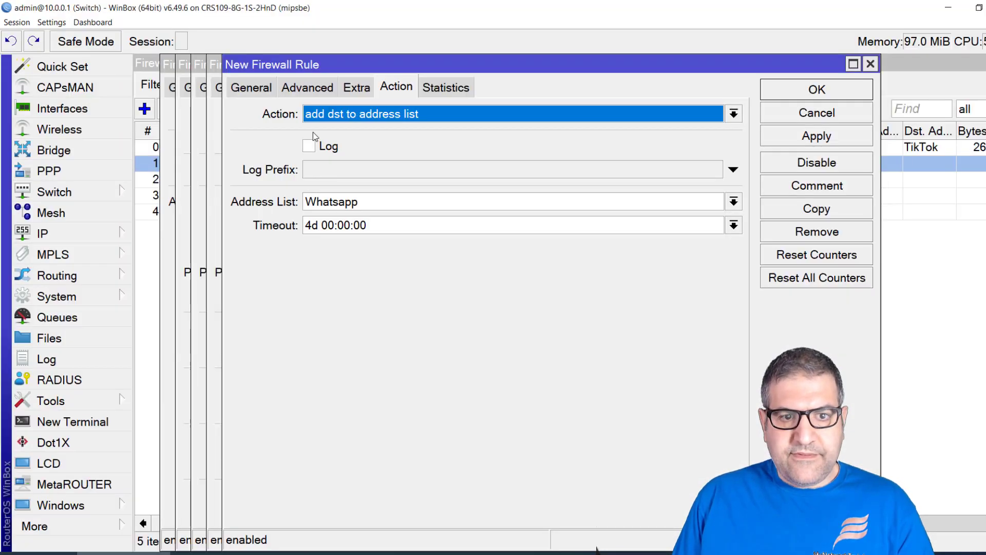
left_click(307, 87)
triple_click(443, 203)
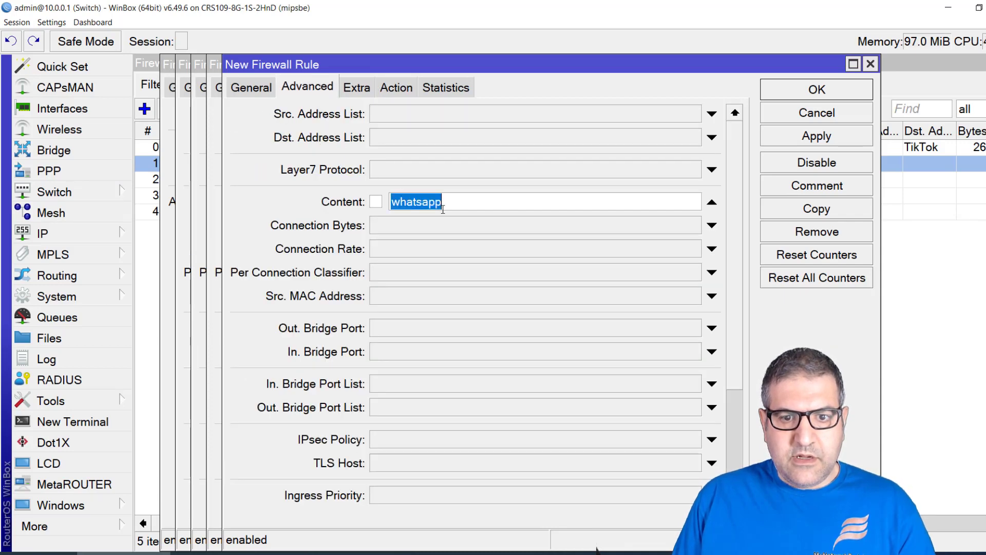
key("ctrl+v")
left_click(817, 136)
Save the new firewall rule copy and close all the open rule windows with their settings kept
left_click(814, 97)
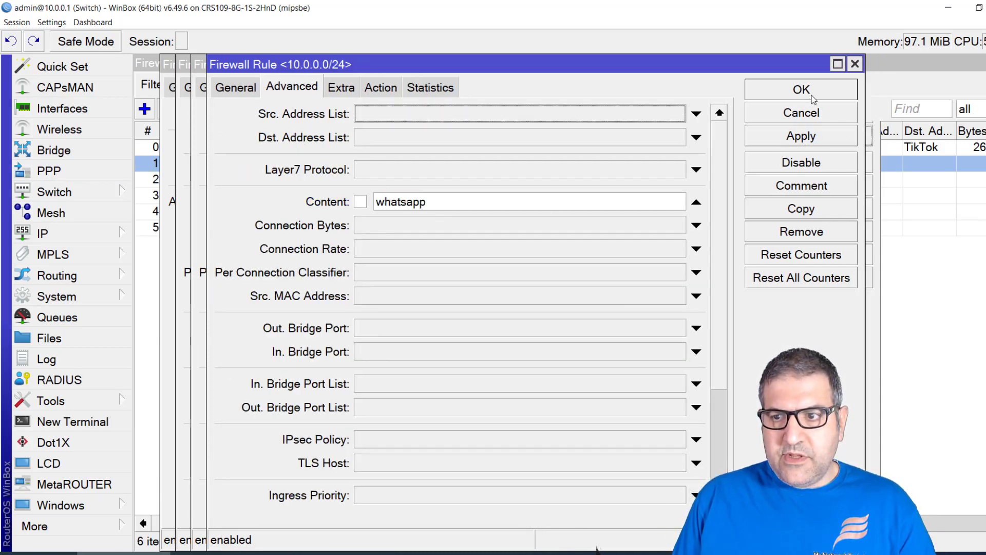
left_click(814, 95)
left_click(802, 94)
left_click(794, 94)
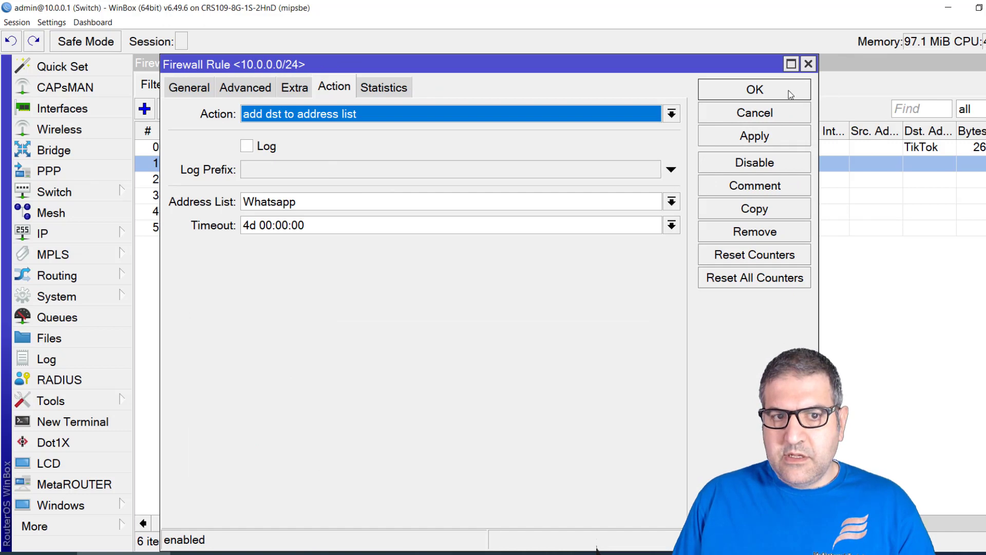
left_click(791, 94)
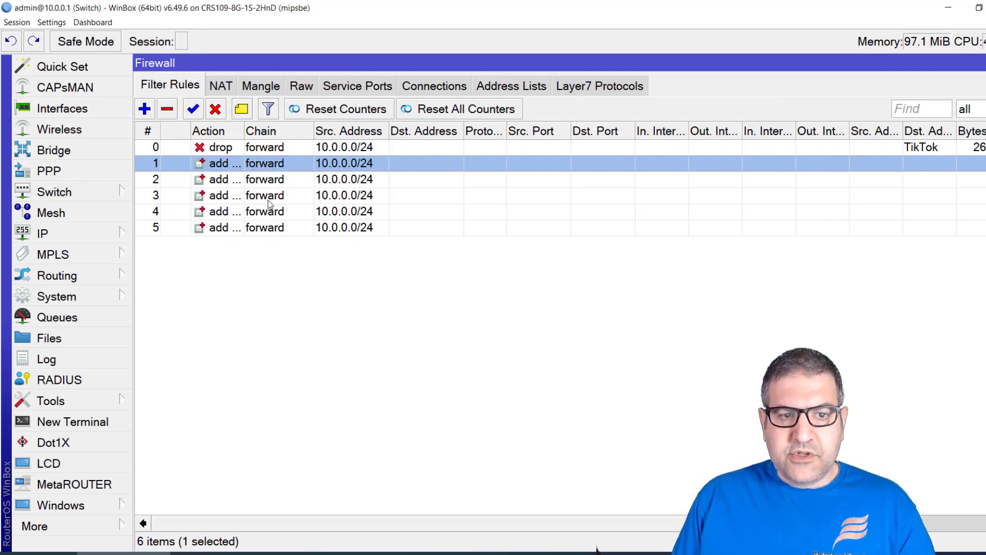
Add the comment "Whatsapp" to filter rule 1, the first of the add-dst-to-address-list rules
right_click(244, 167)
left_click(341, 331)
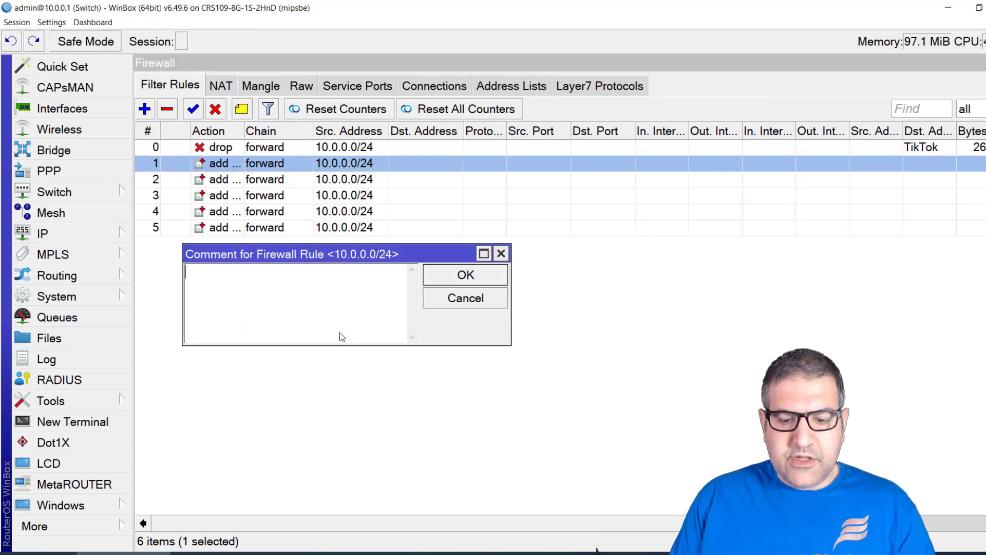
type("Whatsa")
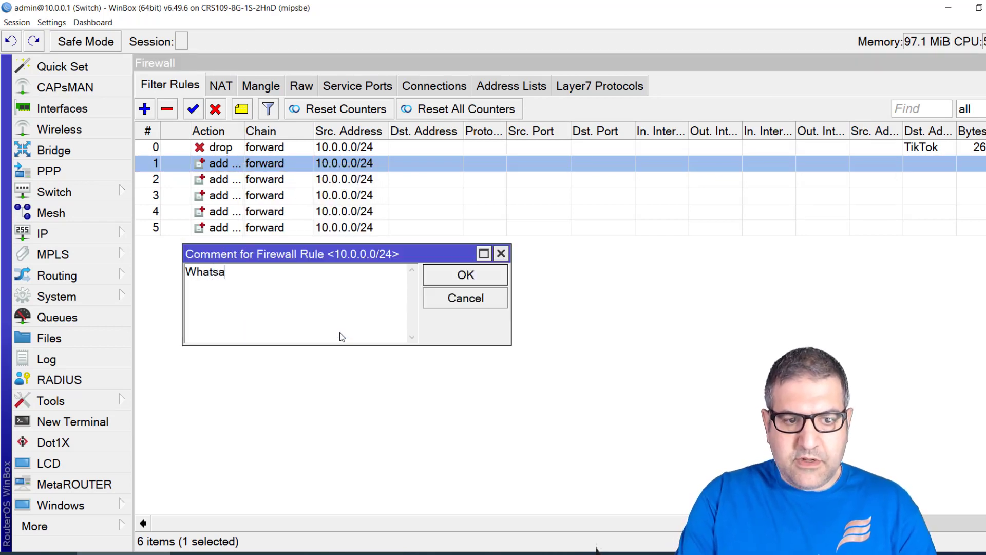
type("pp")
key("Return")
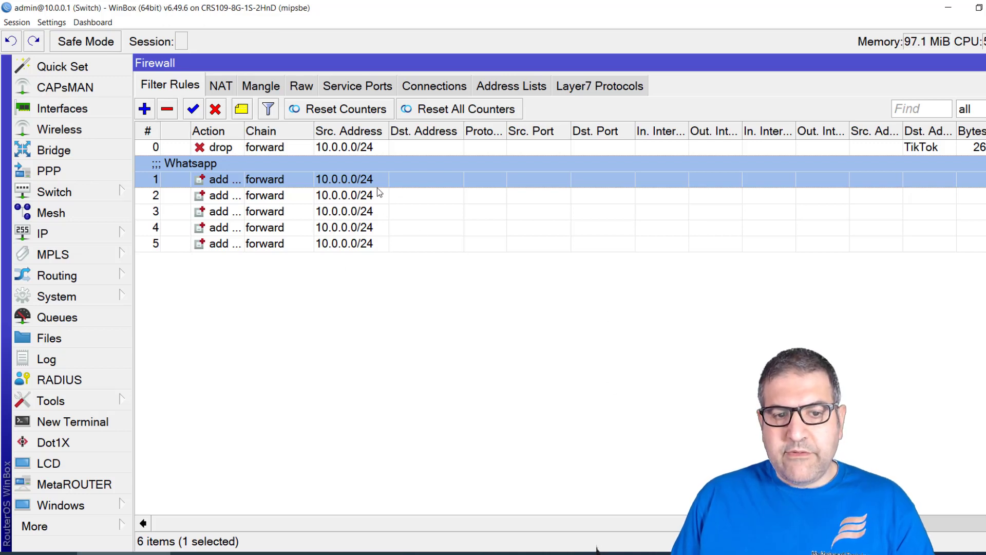
Hide the Dst. Address, Dst. Address List and Dst. Port columns in the filter rules table
right_click(896, 142)
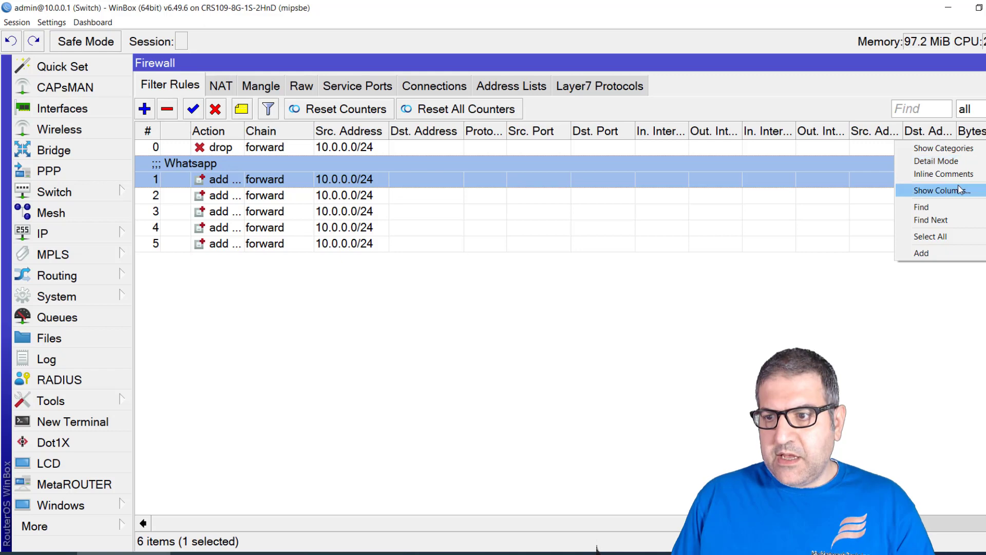
left_click(942, 190)
left_click(509, 359)
left_click(493, 376)
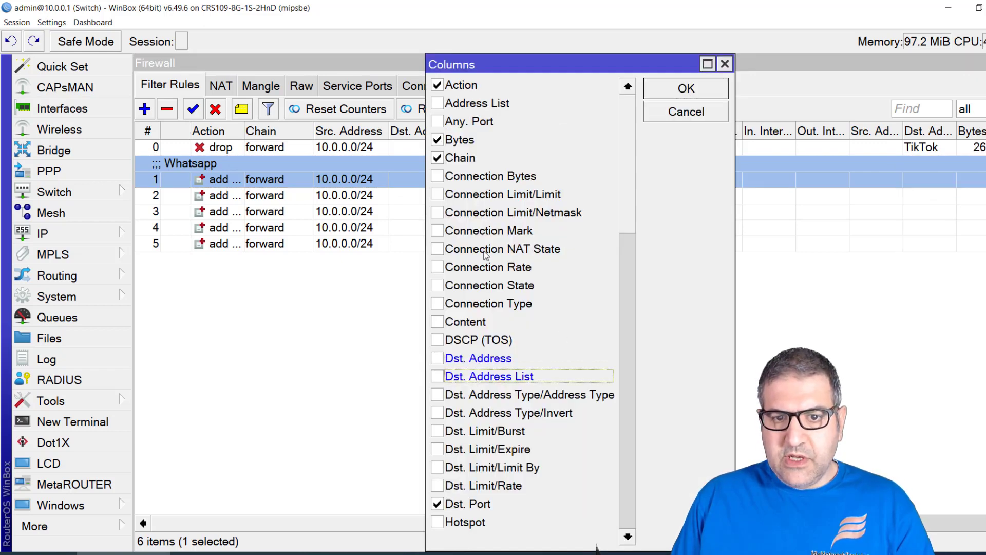
left_click(470, 505)
left_click(681, 91)
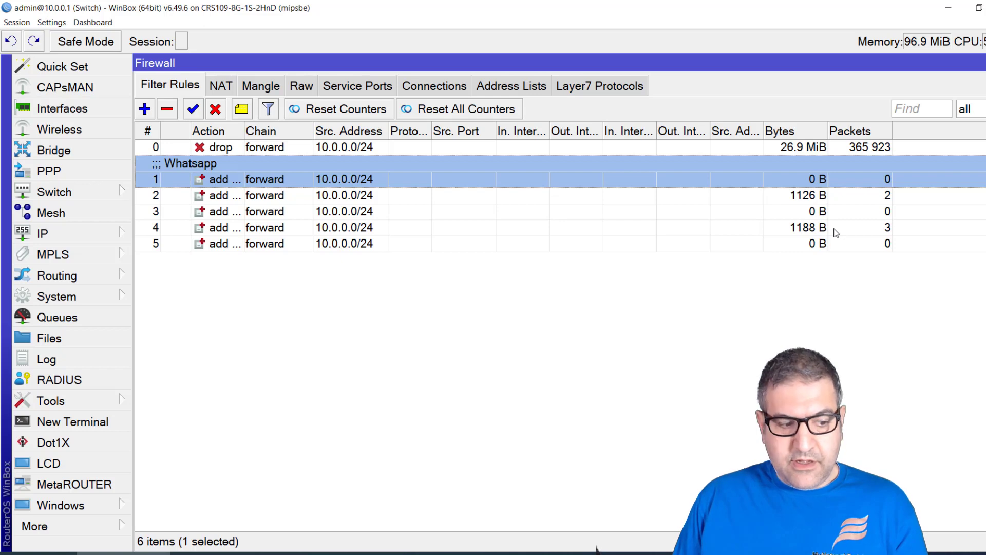
Examine the entries of the Whatsapp address list, and close the Firewall window
left_click(511, 92)
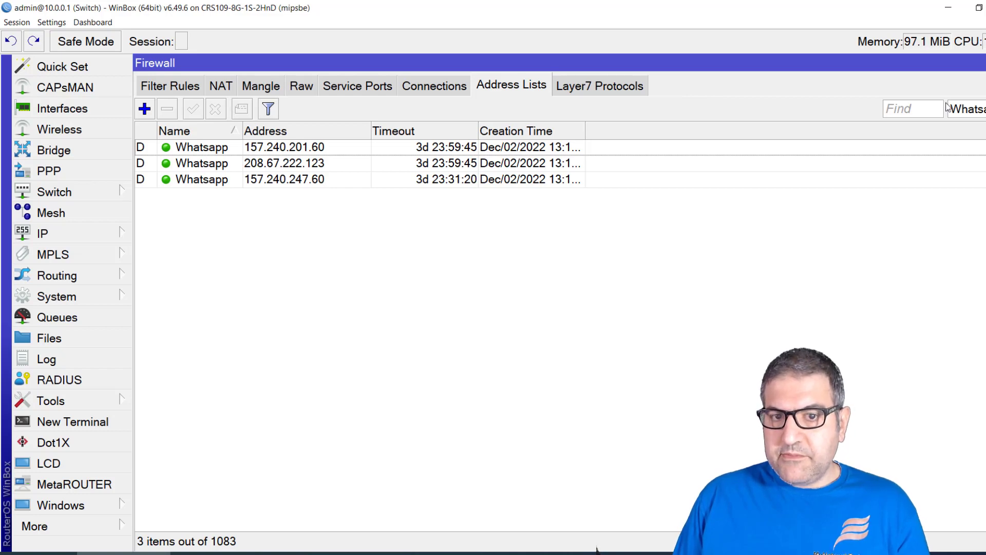
left_click_drag(264, 148, 284, 181)
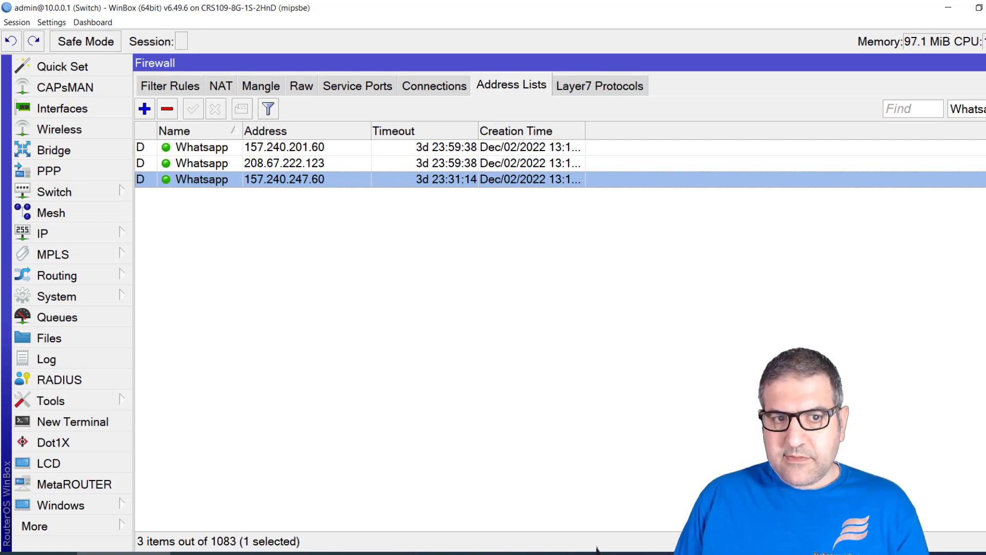
key("ctrl+F4")
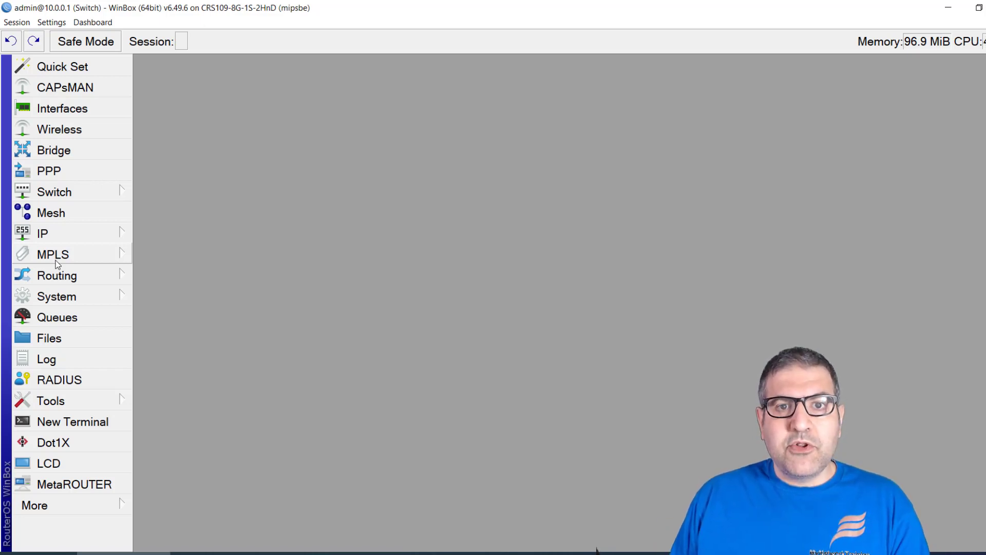
Create a firewall mangle rule in the prerouting chain with Src. Address 10.0.0.0/24
left_click(97, 233)
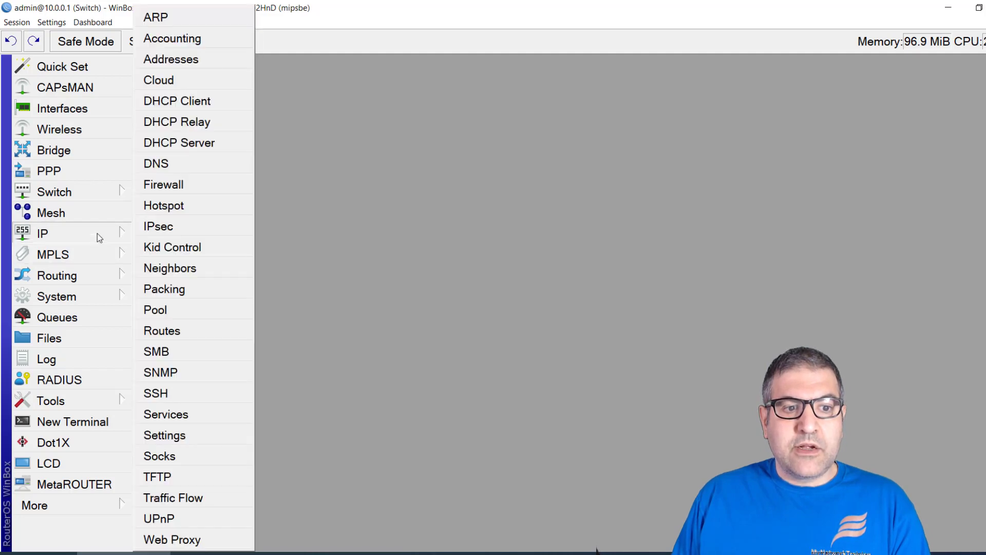
left_click(174, 186)
left_click(261, 82)
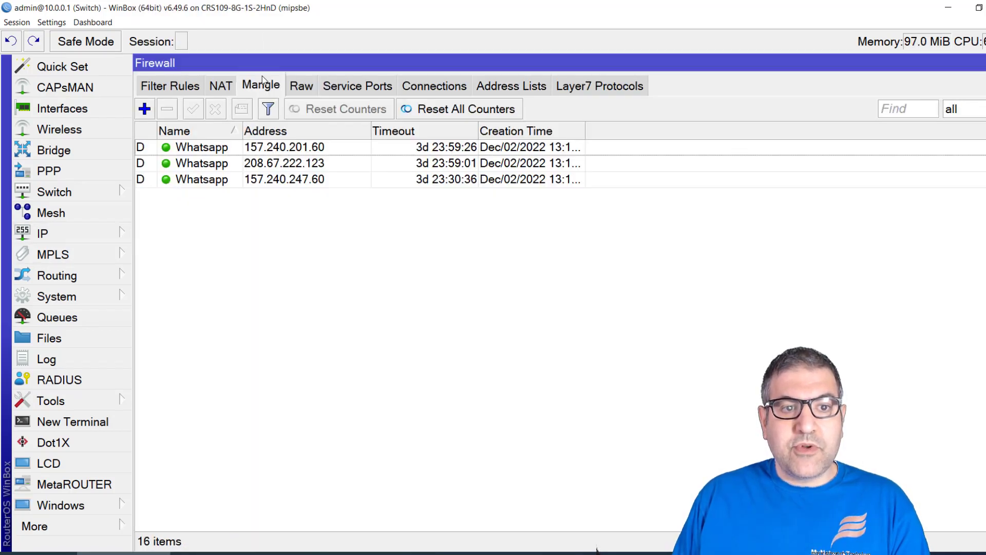
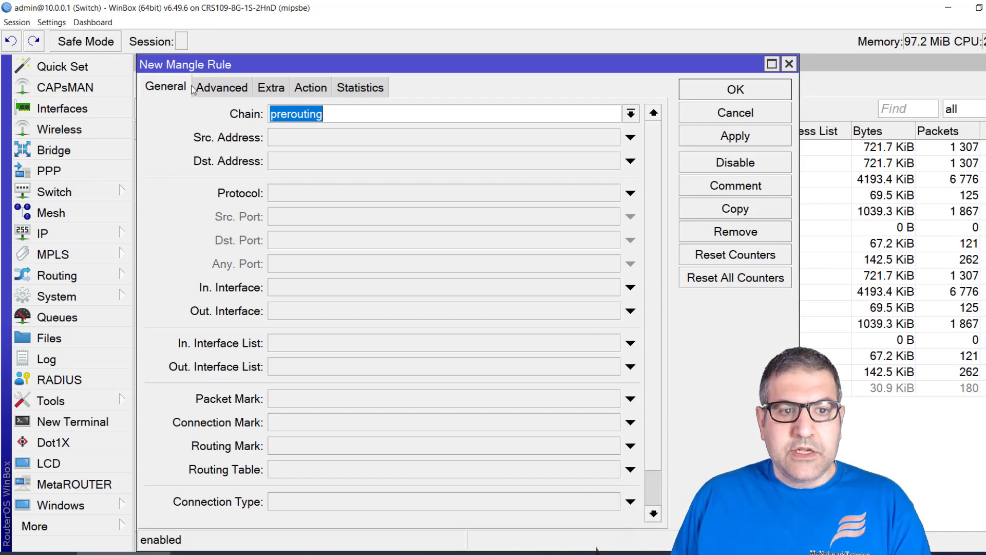
left_click_drag(269, 60, 268, 60)
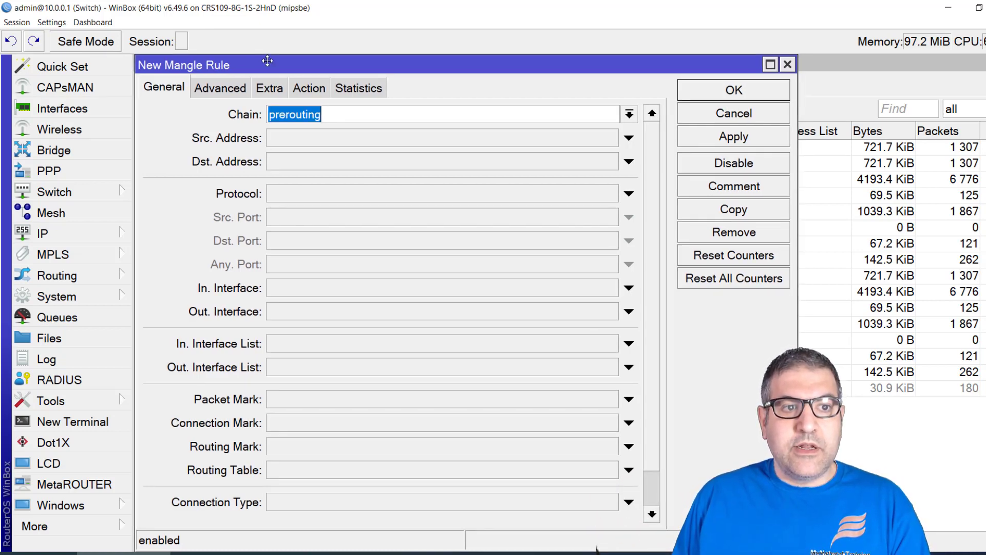
left_click(285, 137)
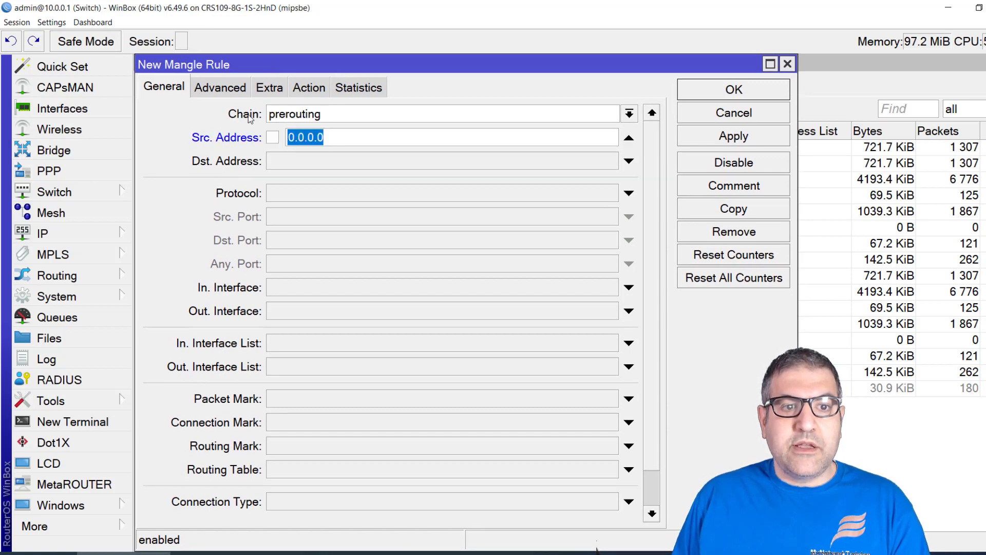
type("1")
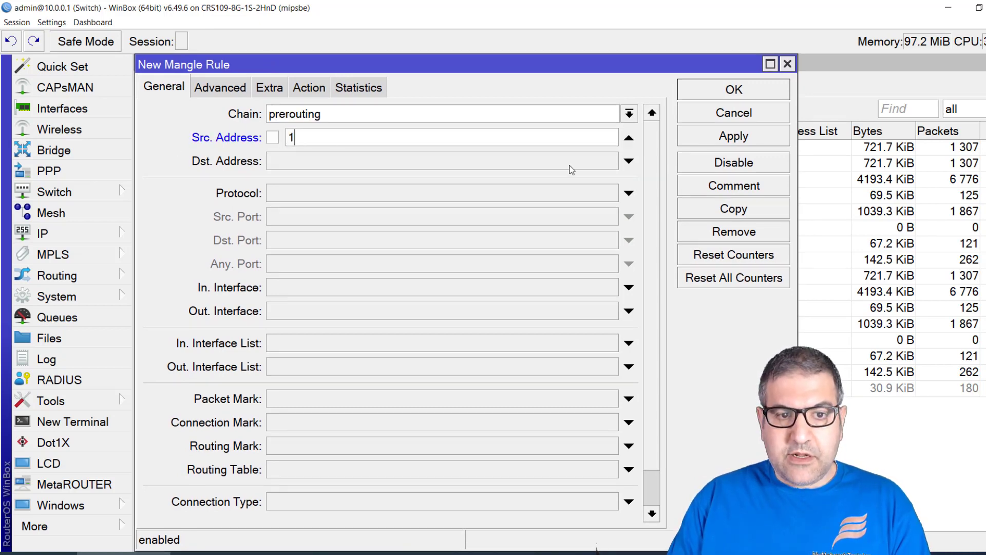
type("0.0.0.0/24")
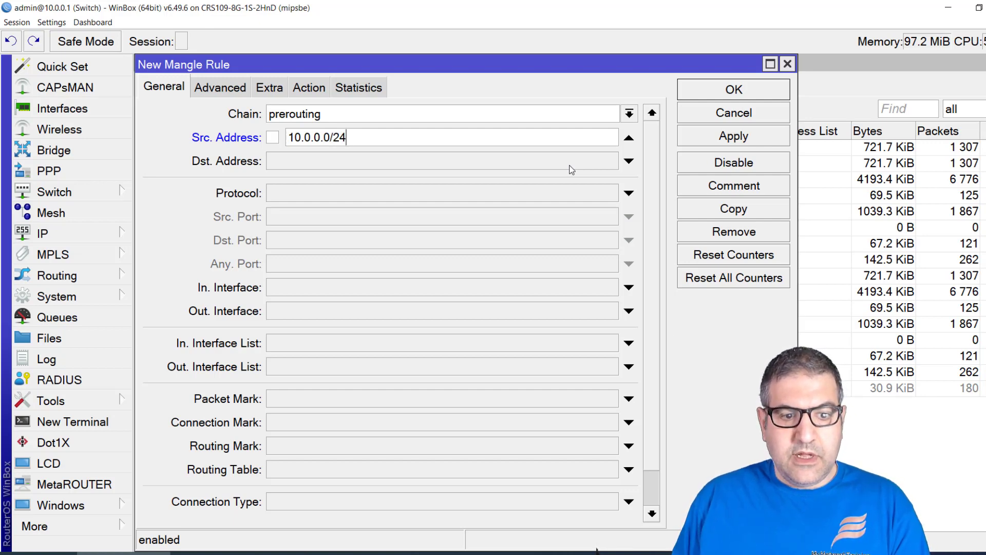
Set the new mangle rule's Dst. Address List to Whatsapp
left_click(225, 87)
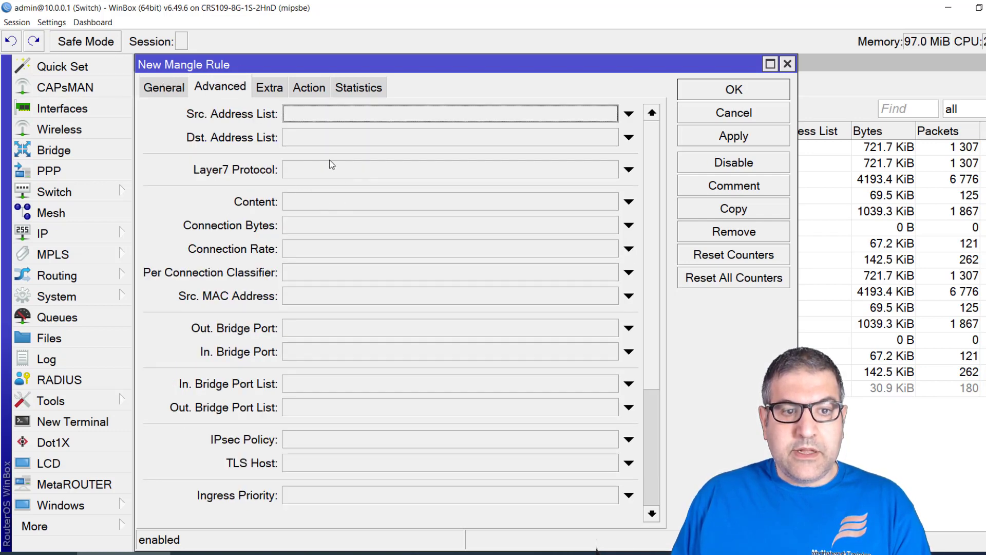
left_click(319, 138)
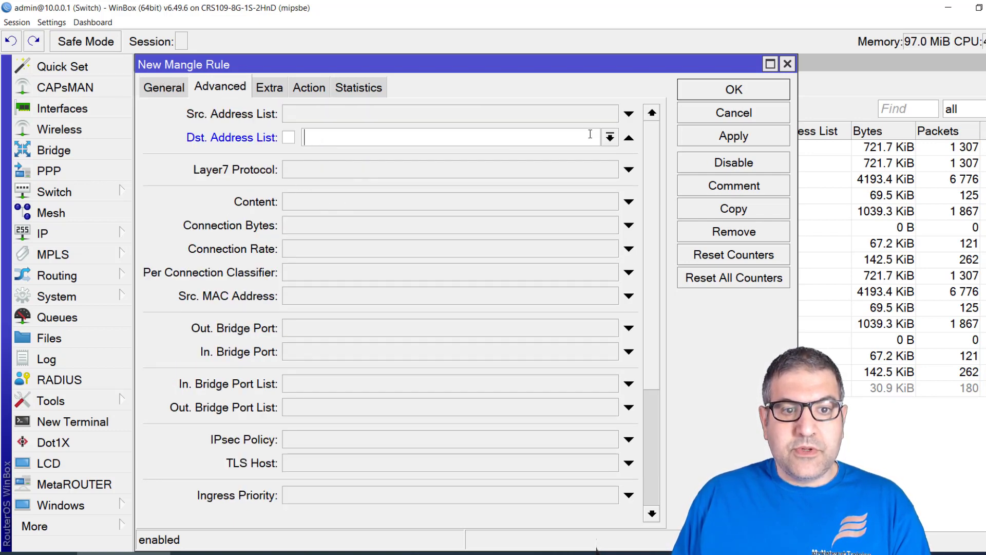
left_click(609, 137)
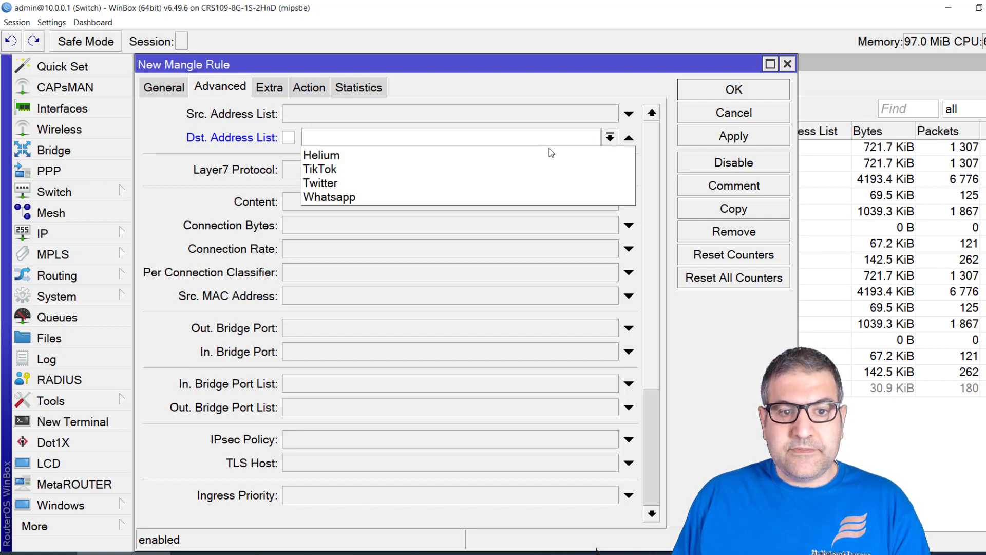
left_click(393, 199)
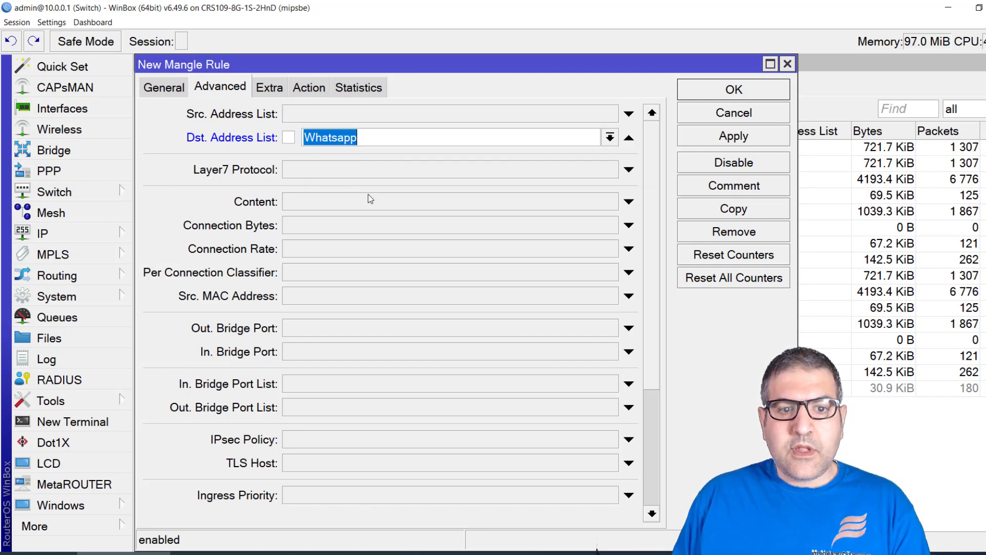
Set the mangle rule's action to mark connection with the new connection mark Whatsapp-Conn
left_click(313, 89)
left_click(311, 120)
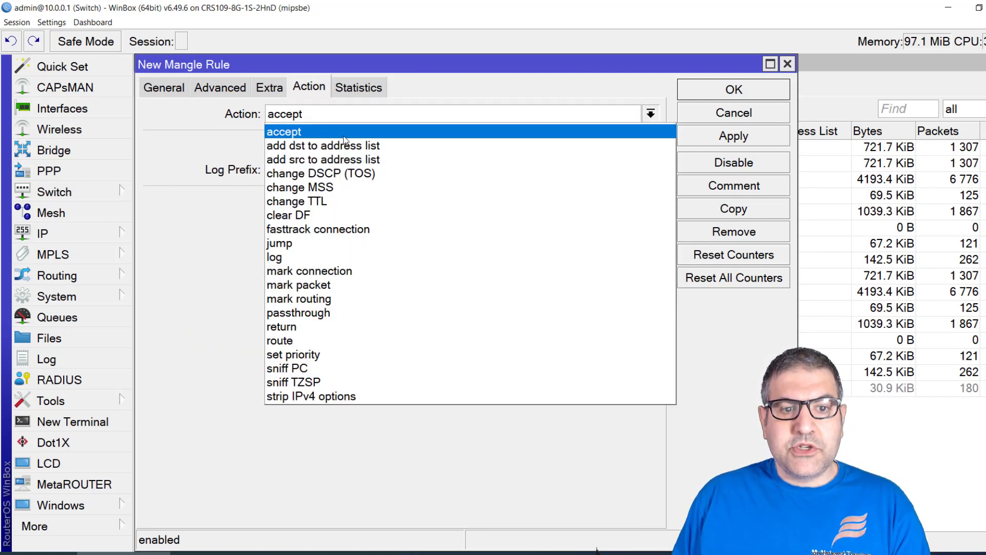
left_click(365, 270)
left_click(319, 200)
type("Whatsapp=")
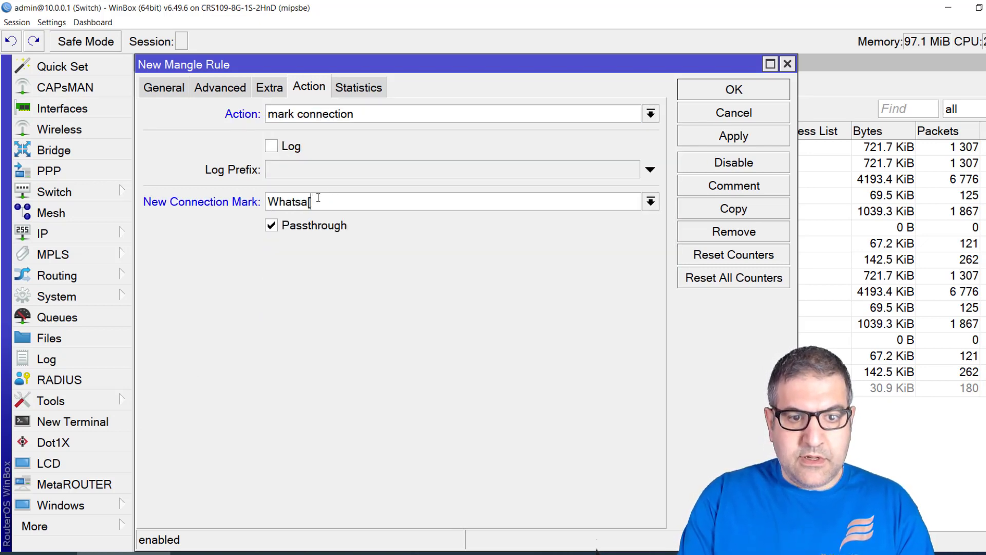
key("BackSpace")
type("-Con")
key("BackSpace")
key("BackSpace")
type("o")
key("BackSpace")
type("onn")
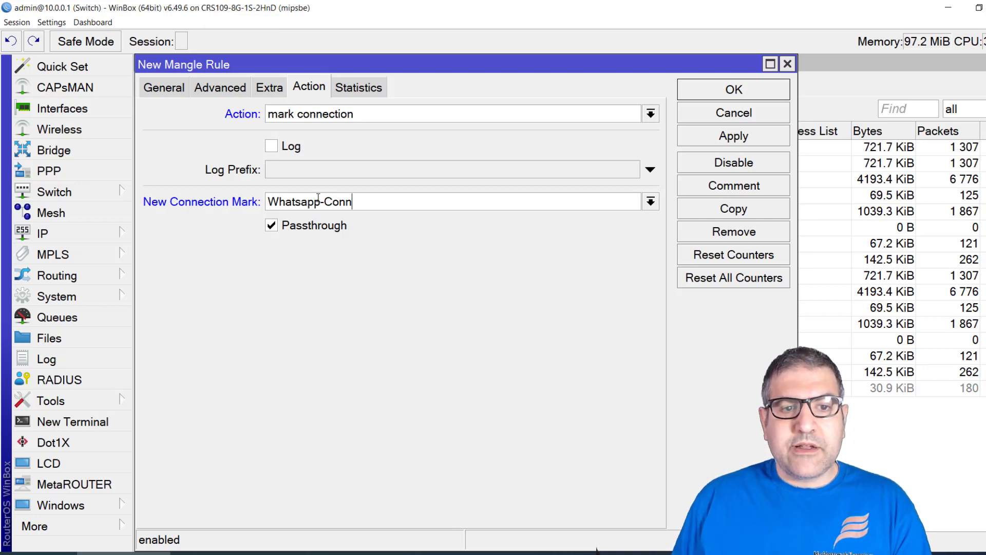
Review the mangle rule's settings, add the comment "Mark Whatsapp Connections" and save the rule
left_click(175, 93)
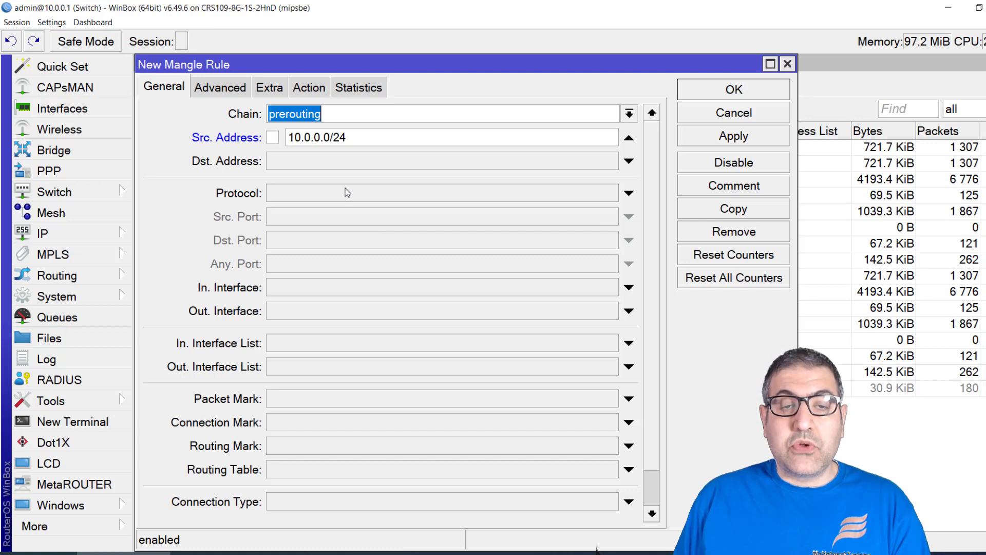
left_click(221, 88)
left_click(309, 89)
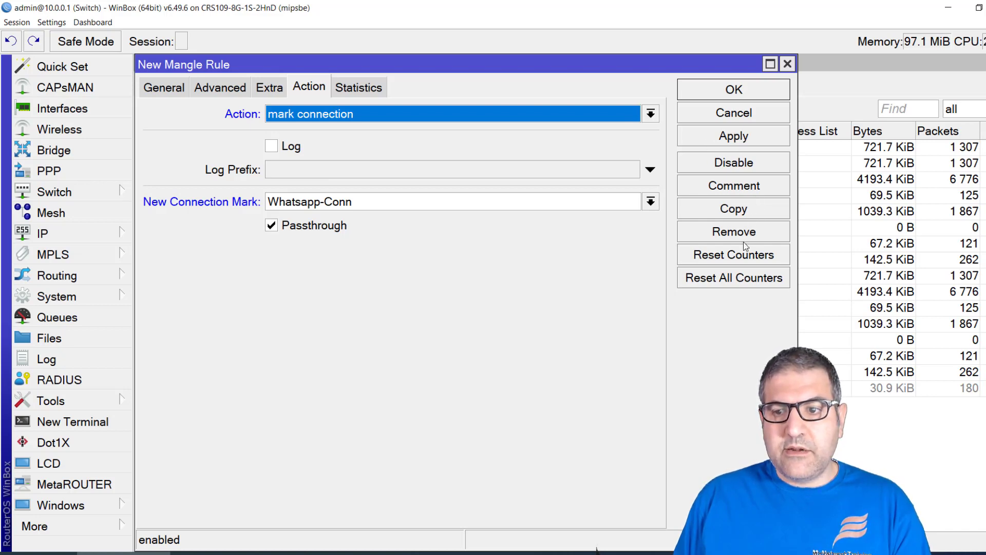
left_click(721, 192)
type("Marking")
key("BackSpace")
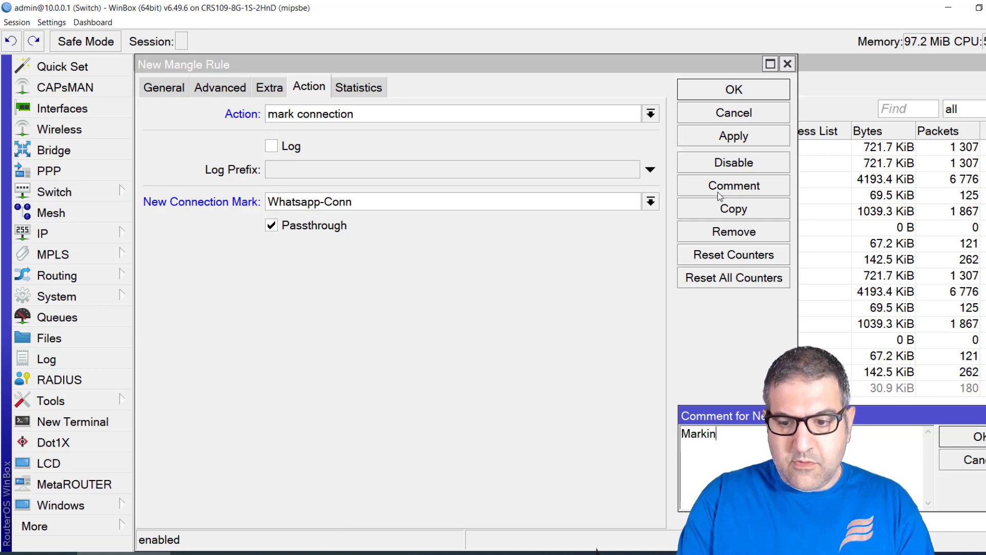
key("BackSpace")
type("W")
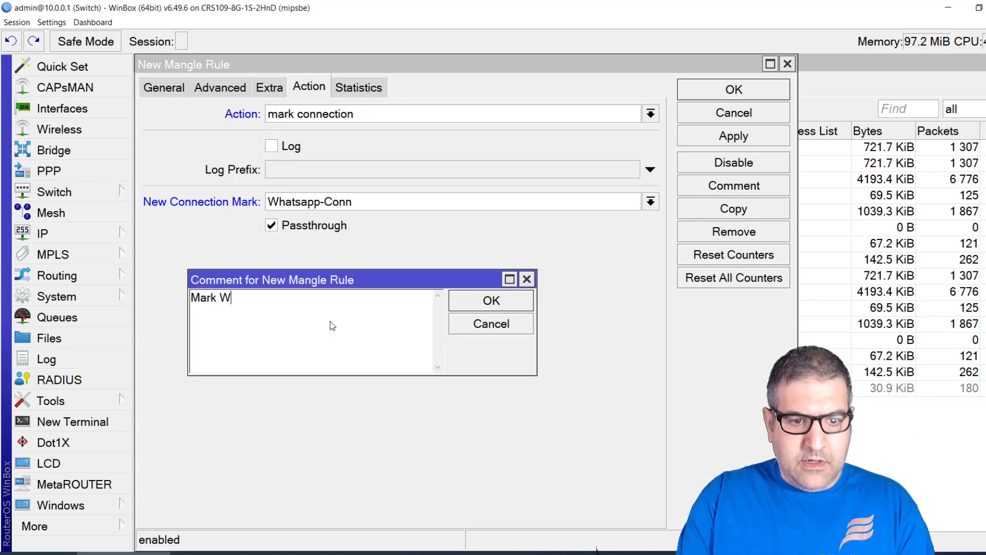
type("hatsapp Connections")
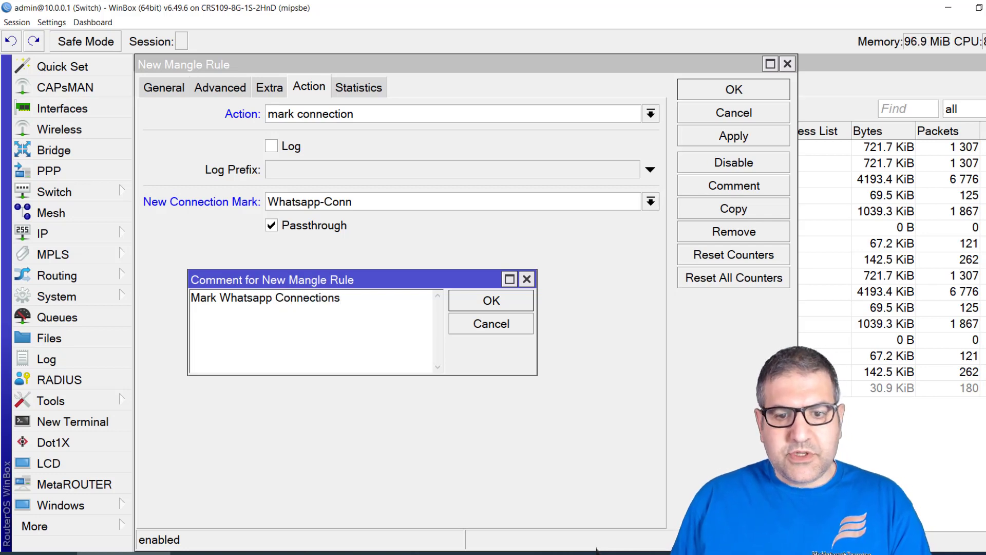
left_click(492, 301)
left_click(712, 96)
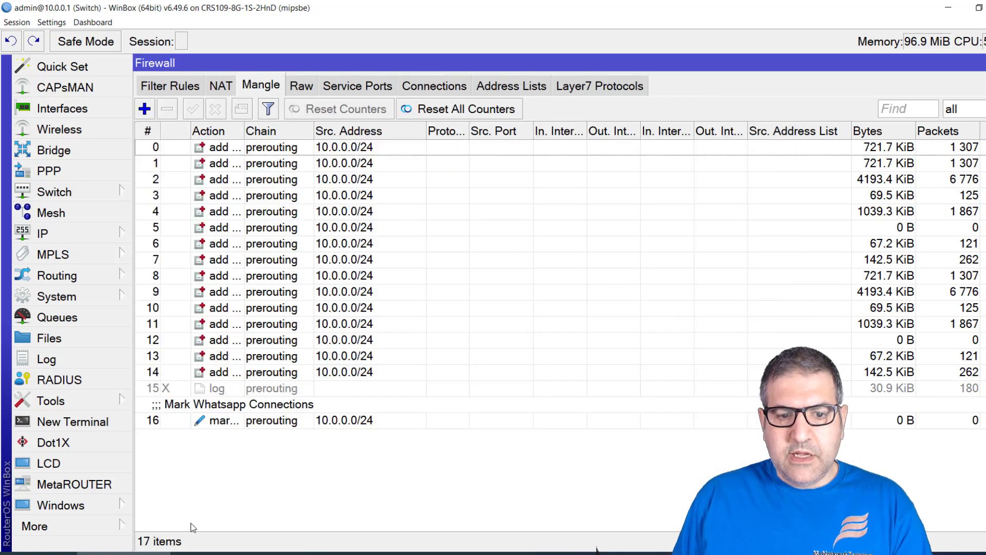
Create another prerouting mangle rule with Src. Address 10.0.0.0/24 and Connection Mark Whatsapp-Conn
left_click(239, 421)
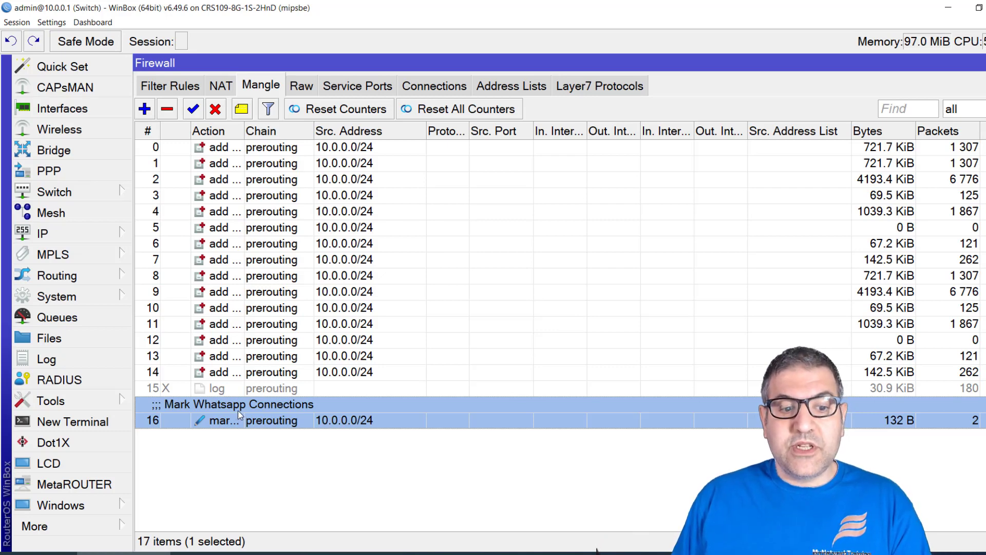
left_click(144, 109)
left_click(164, 88)
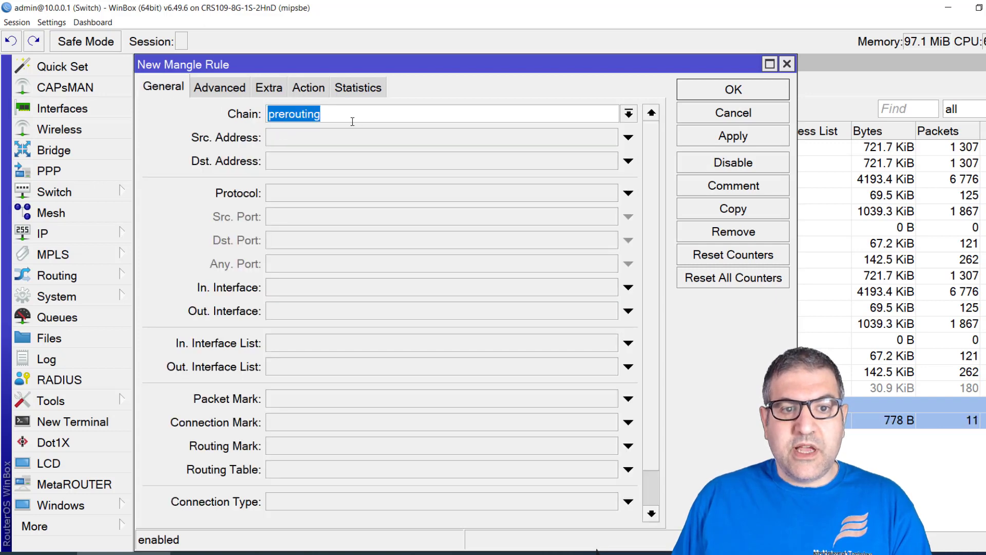
left_click(301, 137)
type("10.")
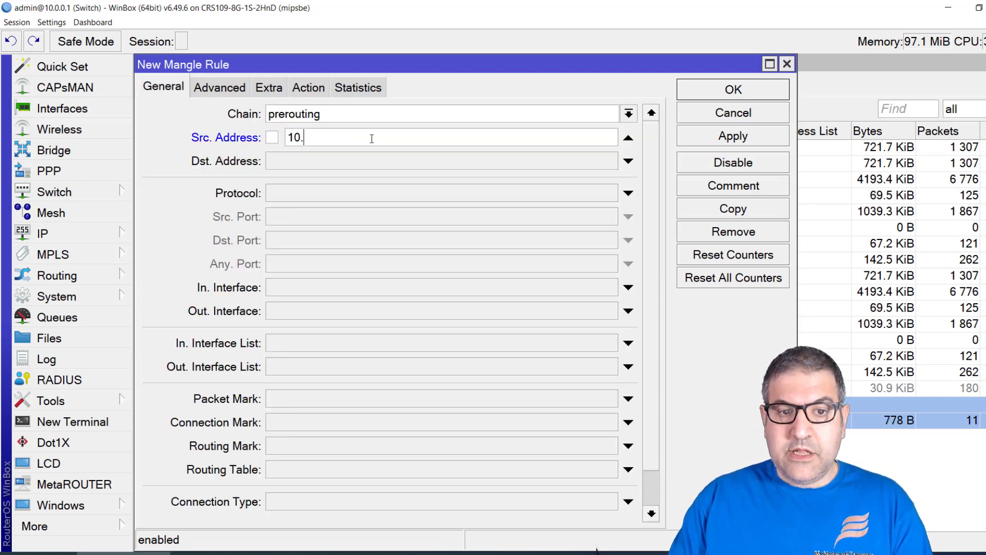
type("0.0.0/24")
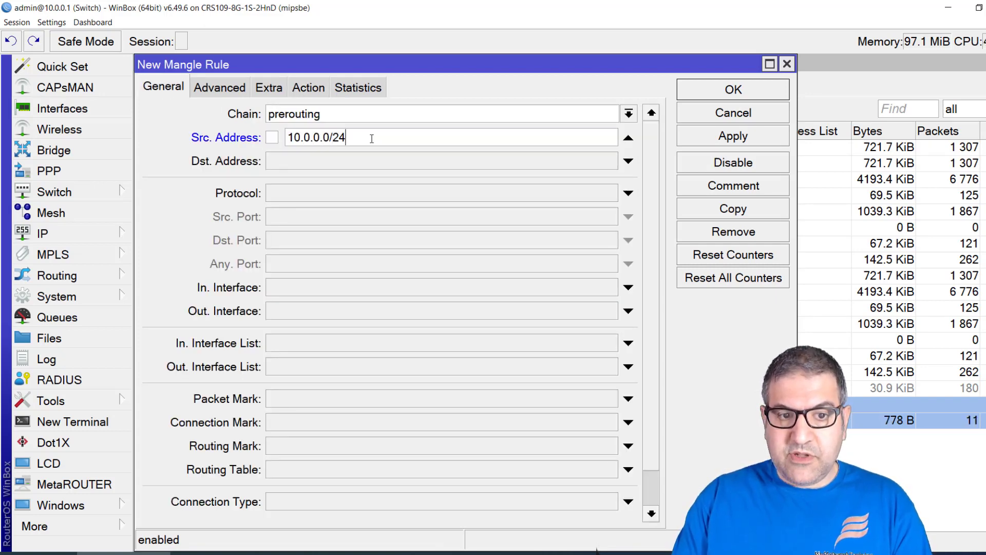
left_click(335, 427)
left_click(609, 423)
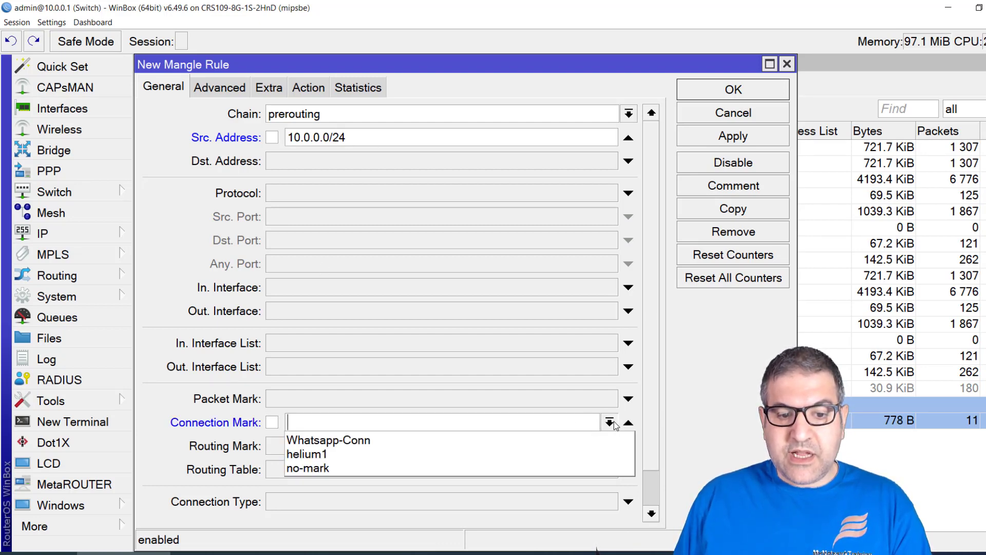
left_click(367, 445)
Set the rule's action to mark packet with new packet mark Whatsapp-pckt, disable Passthrough and save the rule
left_click(315, 86)
left_click(304, 113)
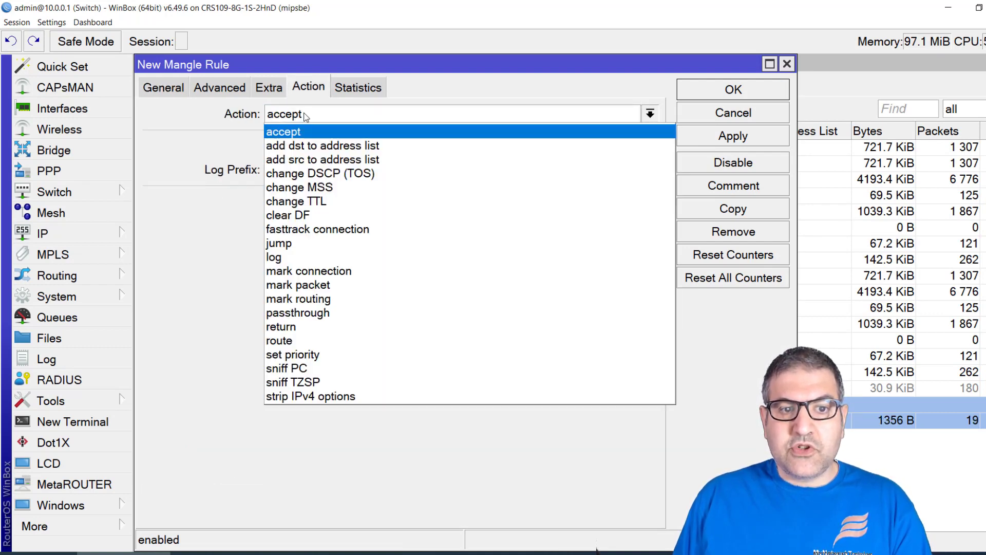
left_click(340, 284)
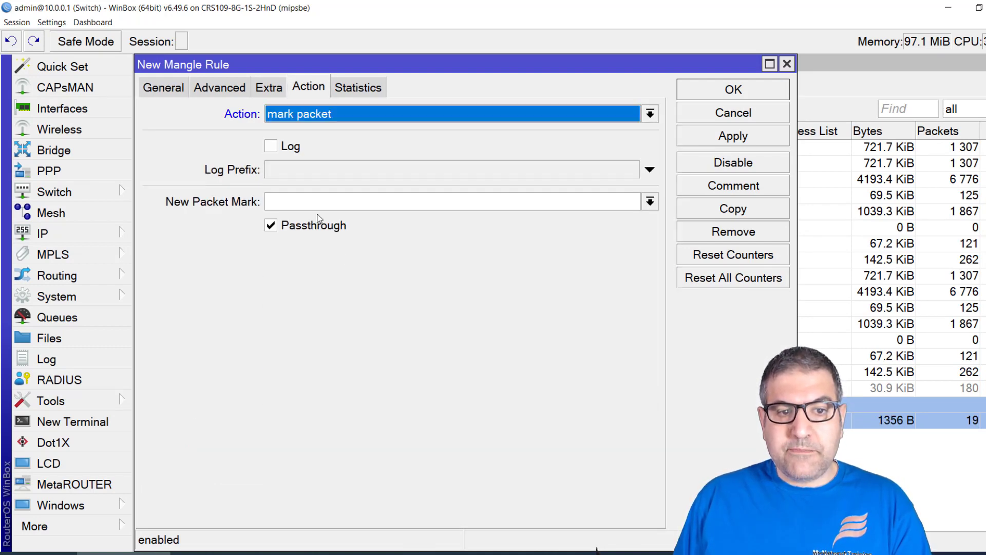
left_click(390, 209)
type("W")
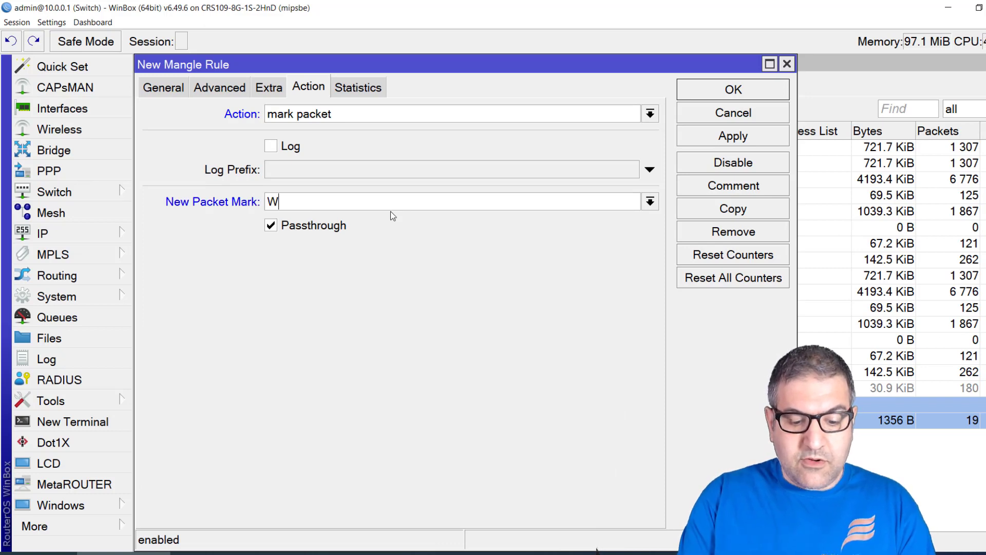
type("hatsapp")
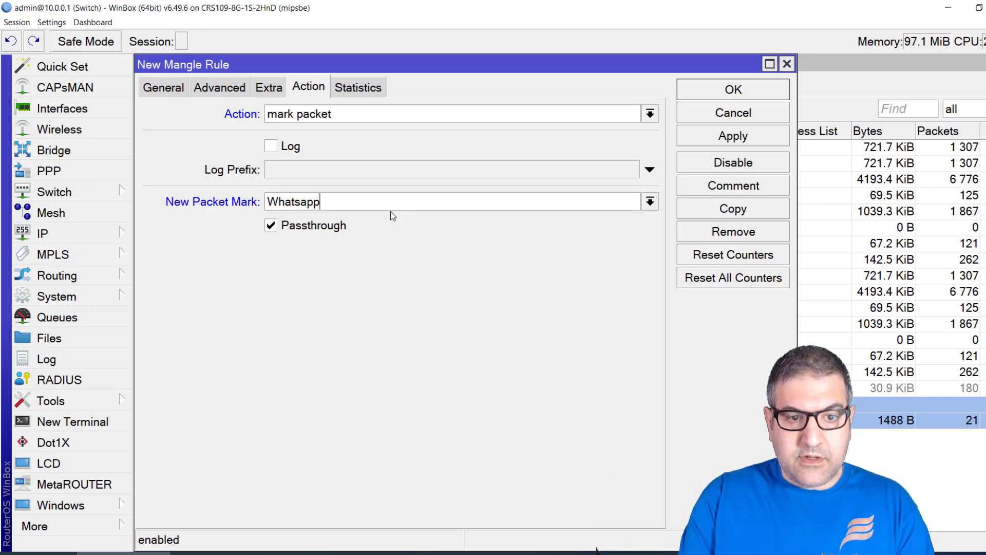
type("-pckt")
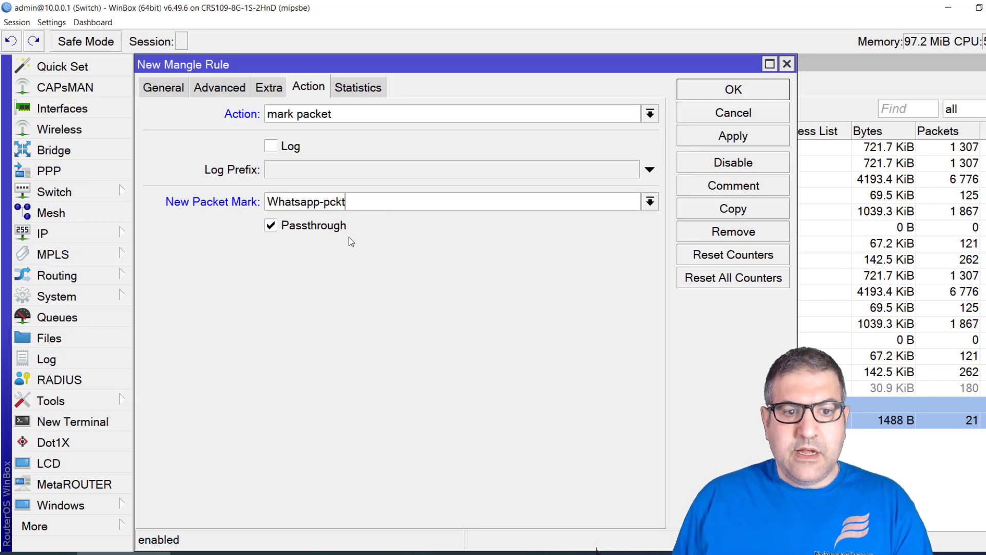
left_click(285, 226)
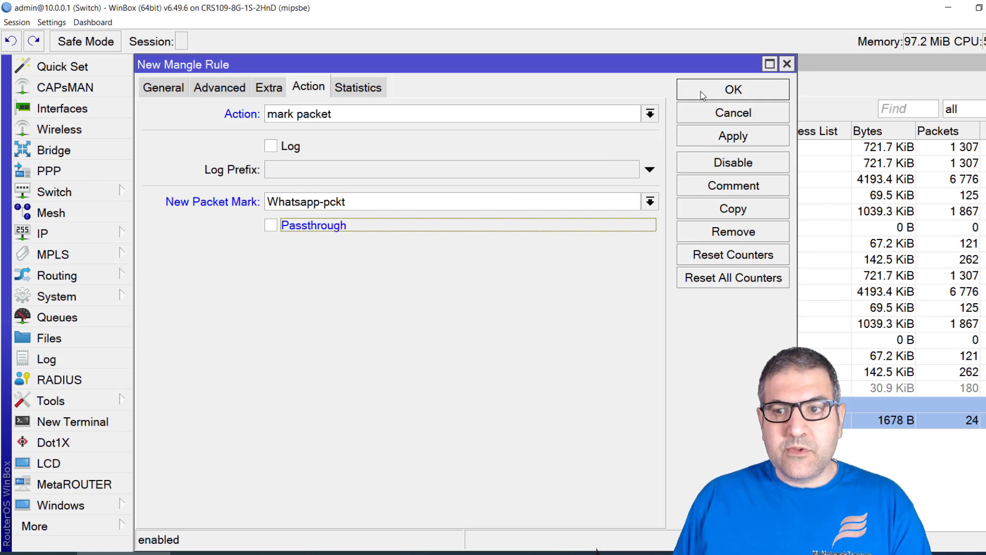
left_click(720, 93)
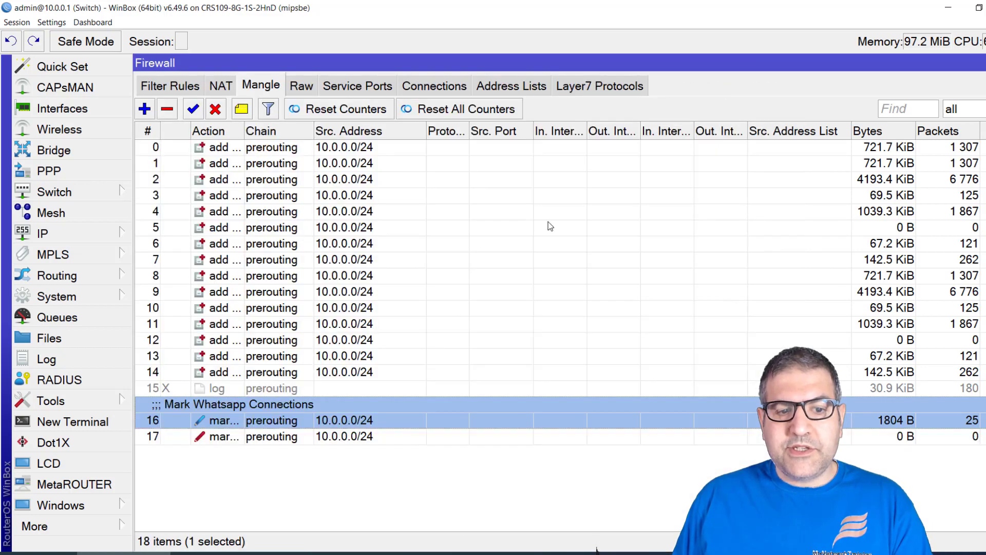
Add the comment "Mark Whatsapp pckts" to the packet-marking mangle rule and save it
left_click(267, 437)
double_click(267, 437)
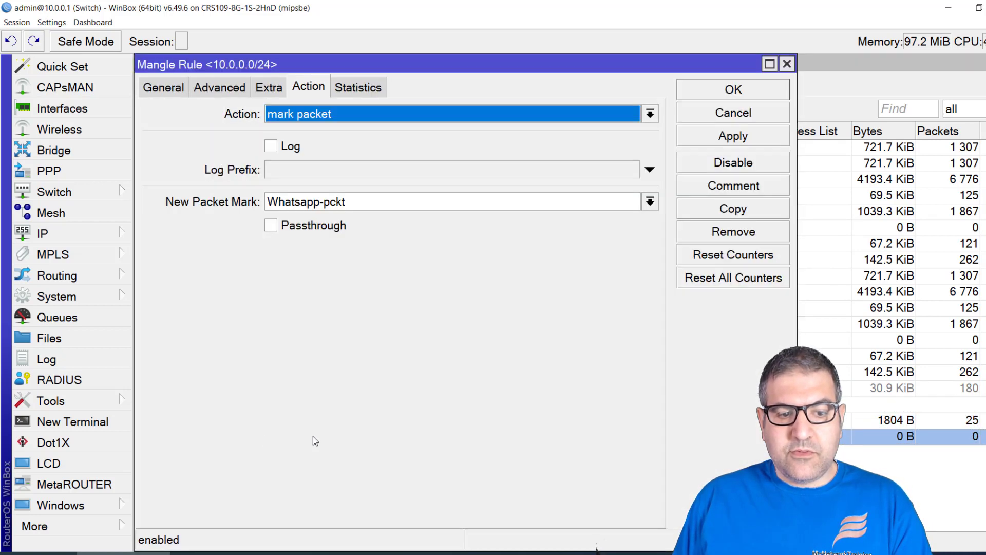
left_click(735, 186)
type("Mark Whatsapp pckts")
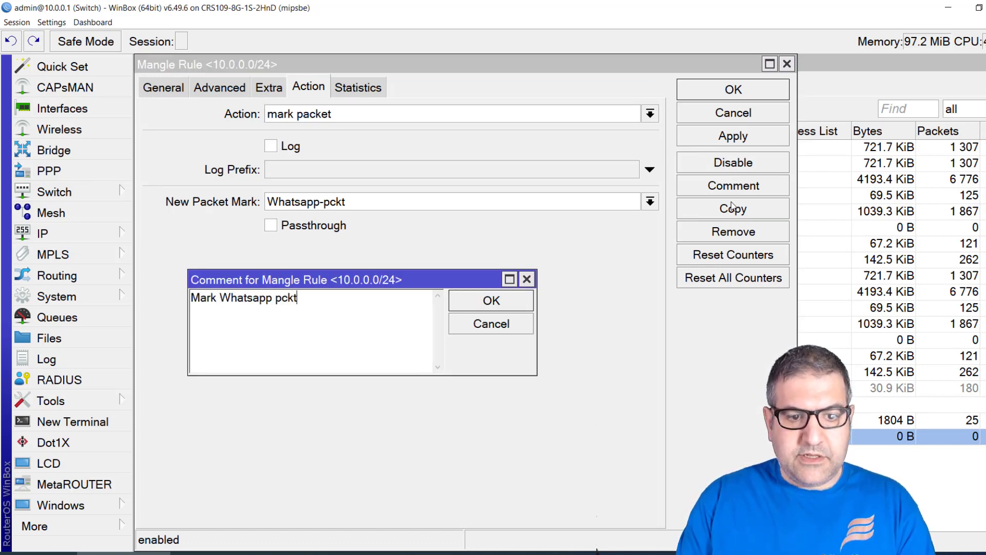
left_click(494, 308)
left_click(722, 94)
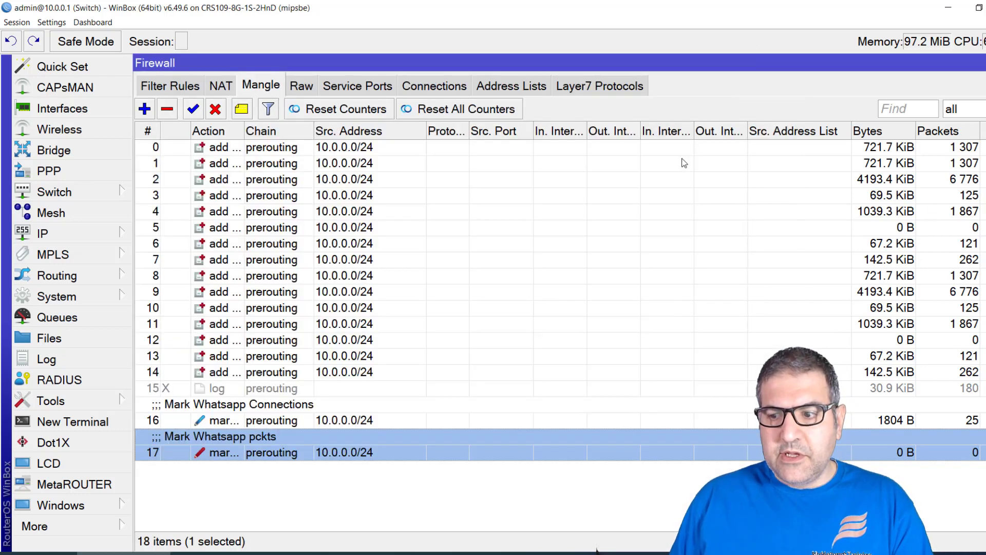
Compare the byte and packet counters of the Whatsapp connection-marking and packet-marking rules
left_click(335, 420)
left_click(907, 455)
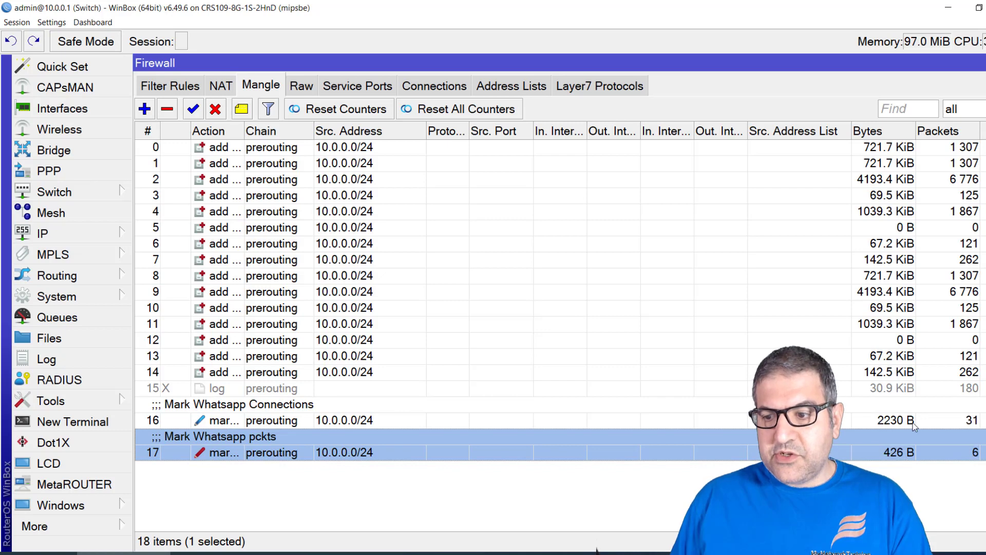
left_click(899, 420)
left_click(899, 452)
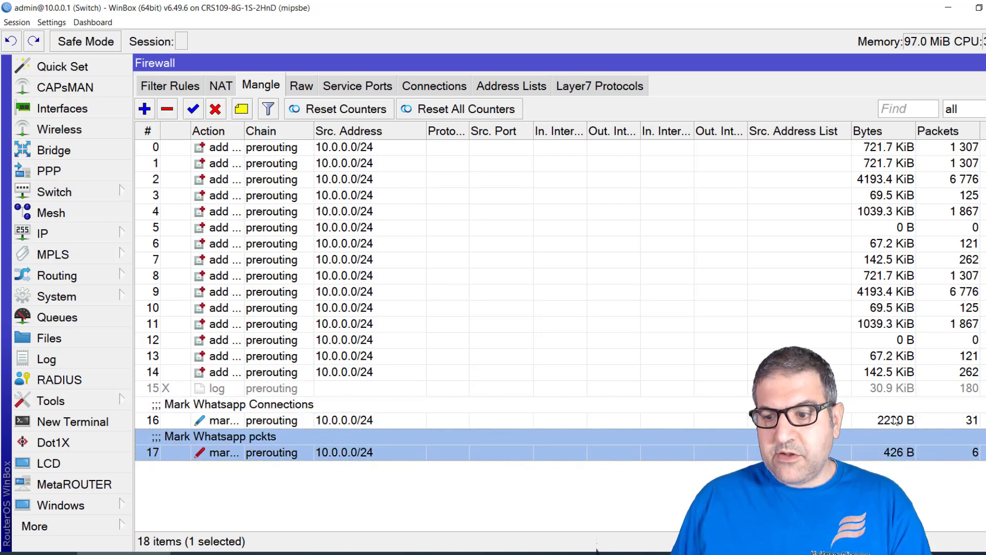
left_click(895, 421)
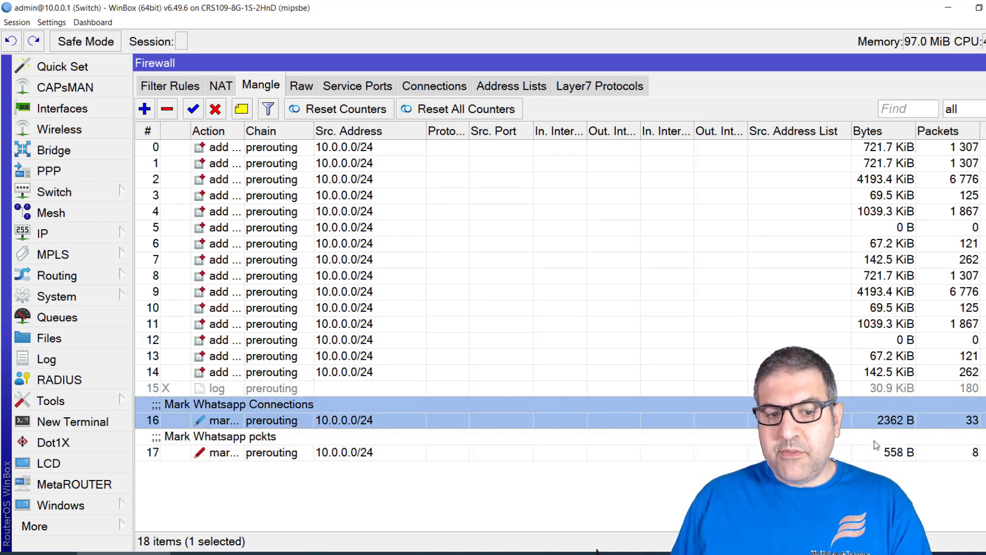
left_click(897, 456)
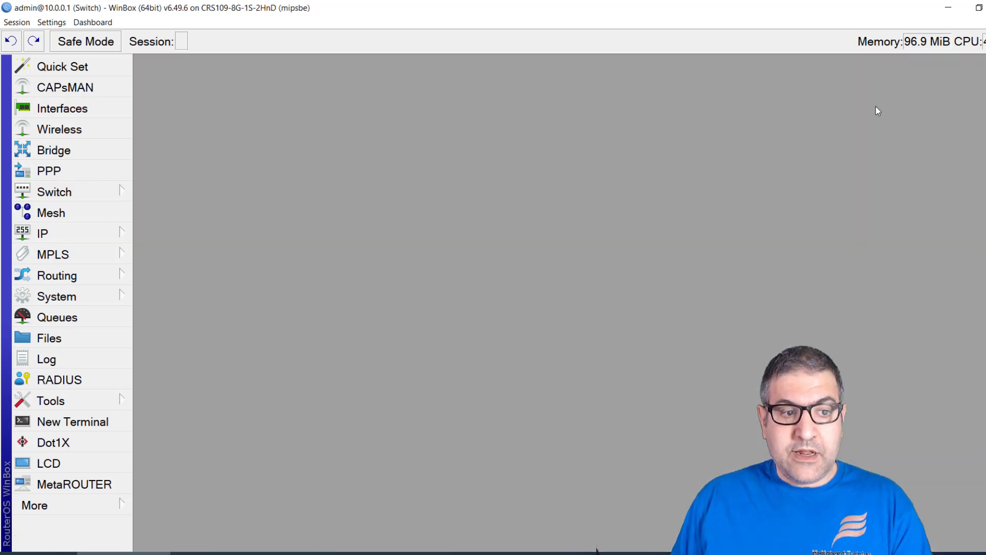
Create a simple queue named Parent with target 10.0.0.0/24
left_click(83, 322)
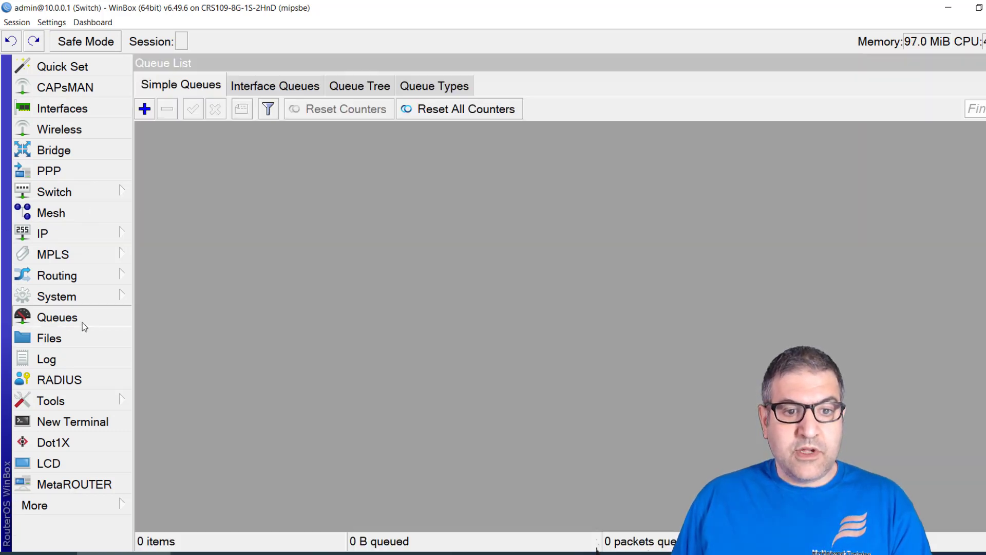
left_click(144, 109)
left_click(240, 203)
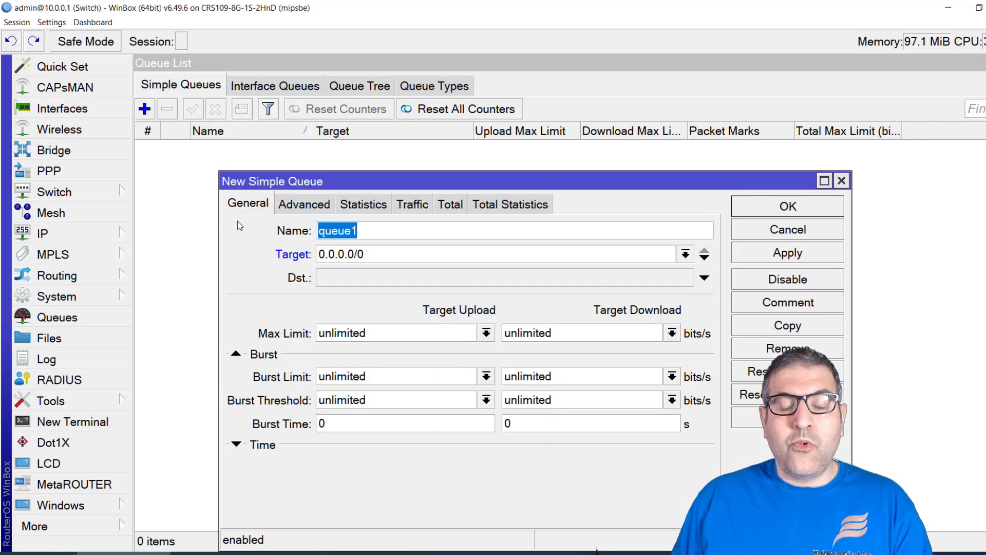
type("Parent")
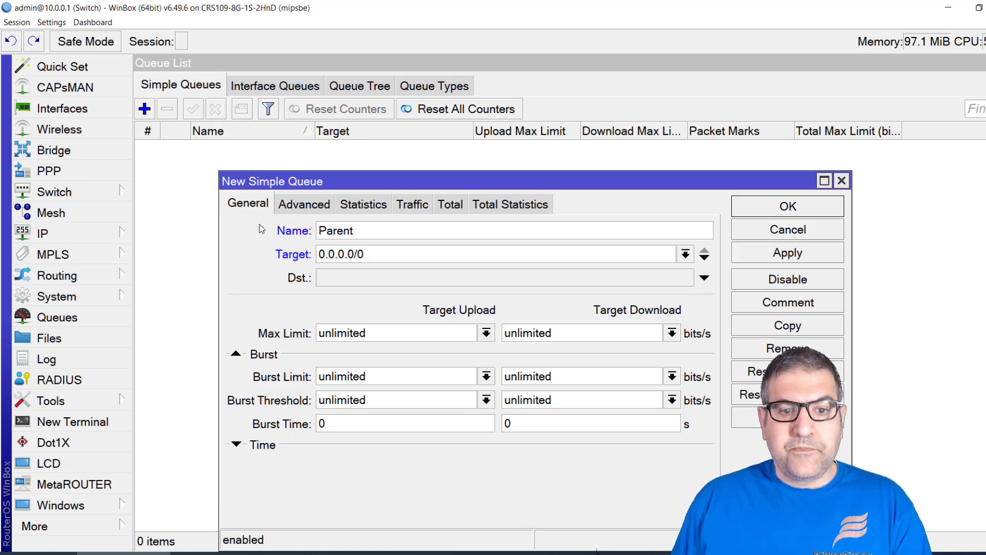
double_click(507, 253)
type("10.0.0.0/24")
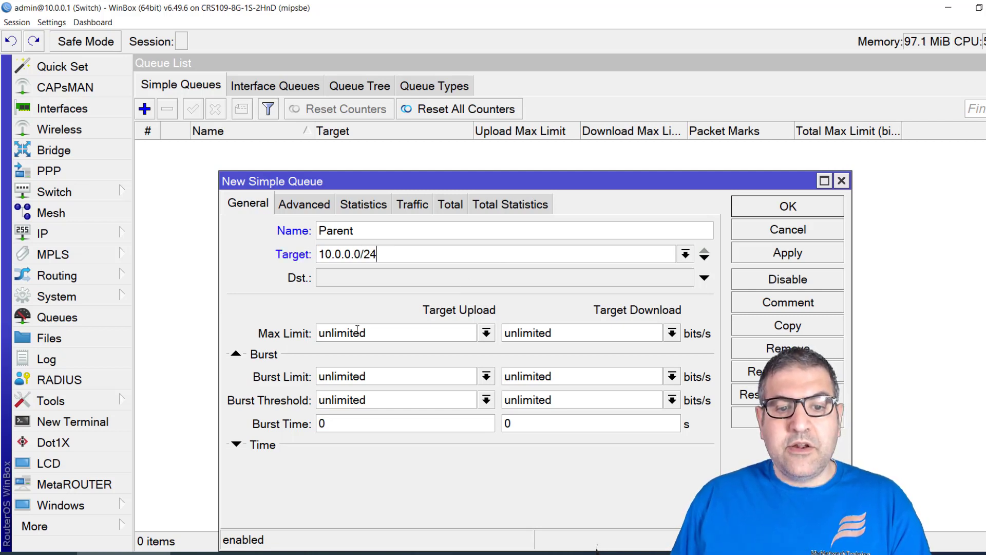
Set the Parent queue's Max Limit to 10M for both upload and download and save the queue
double_click(372, 330)
type("10M")
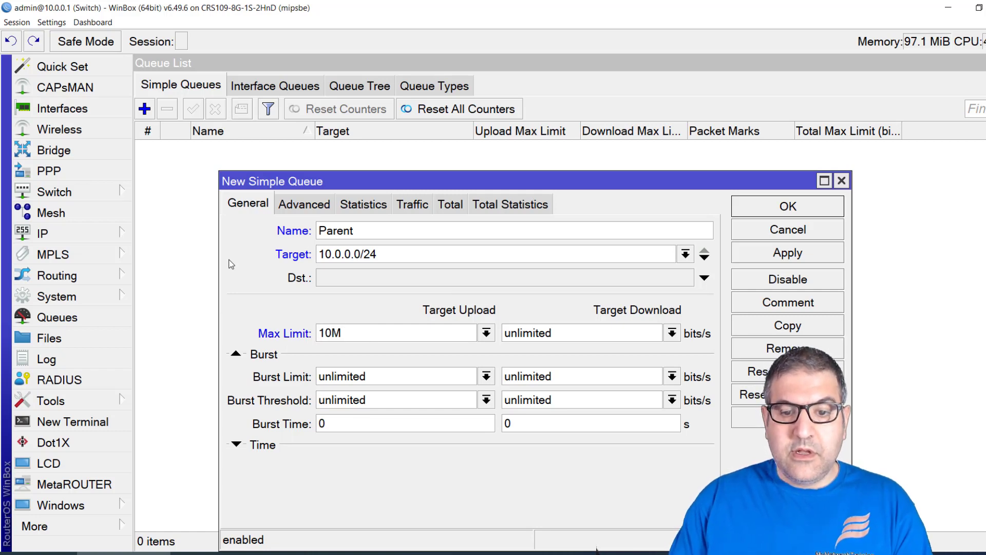
key("Tab")
type("10M")
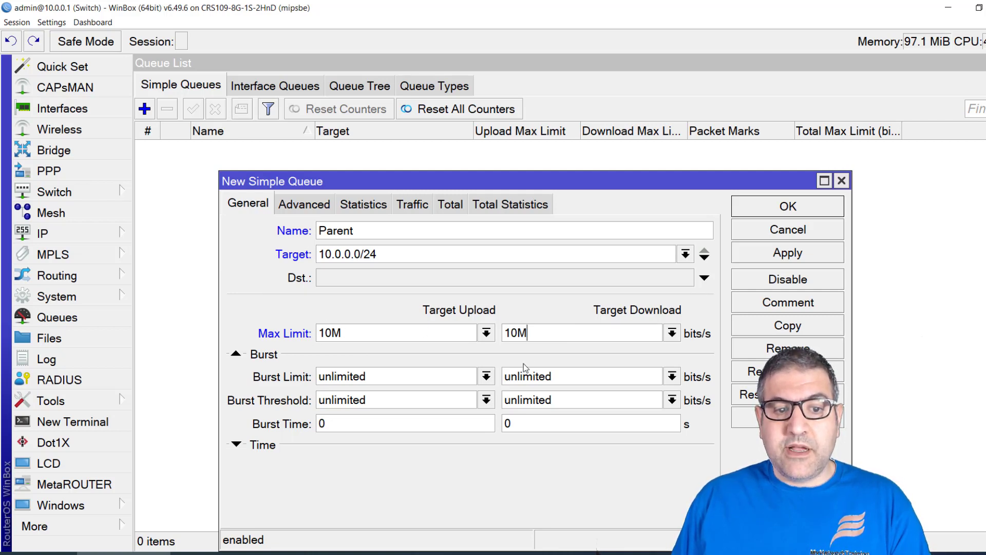
left_click(802, 256)
left_click(805, 208)
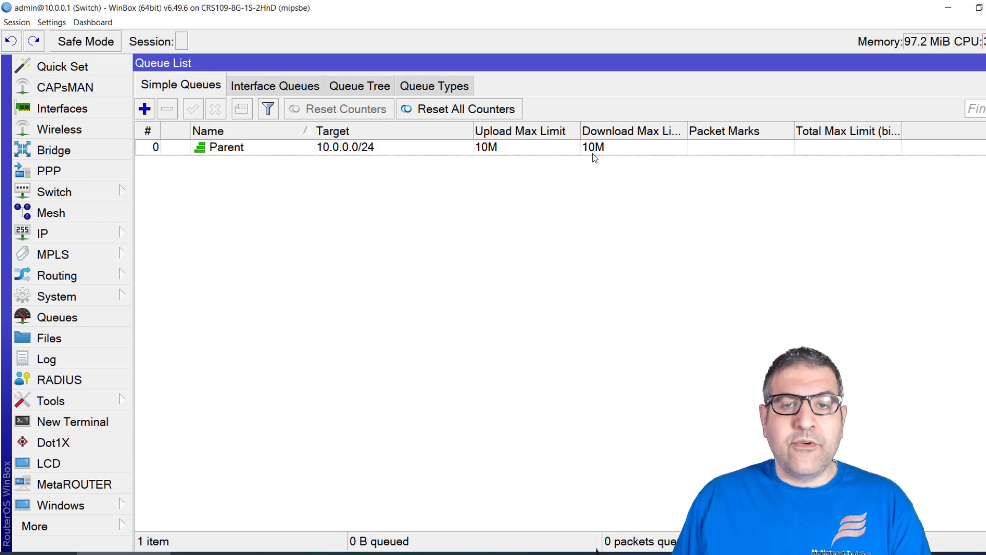
Start a second simple queue and name it Whatsapp-Queue
left_click(145, 109)
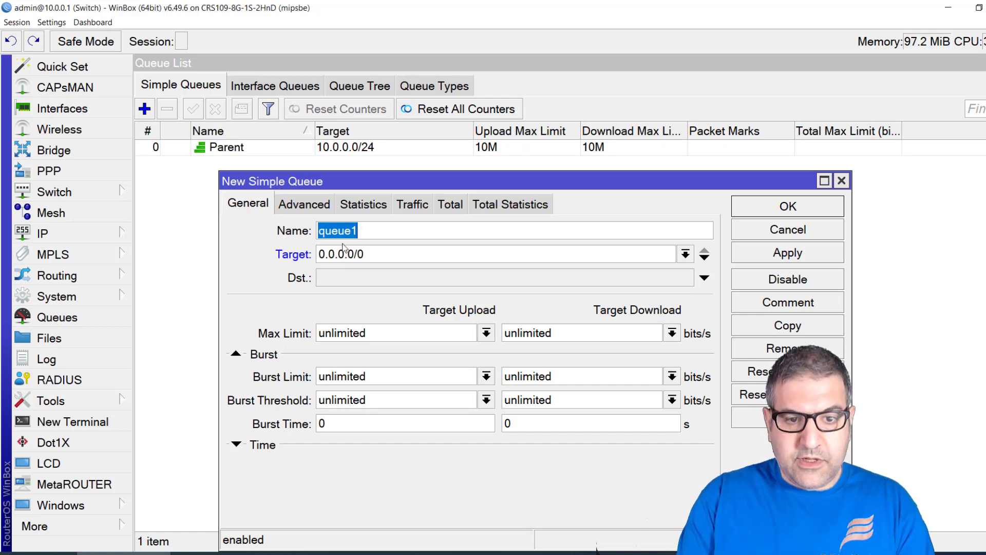
type("Whatsa[[")
key("BackSpace")
key("BackSpace")
type("pp=")
key("BackSpace")
type("-Queue")
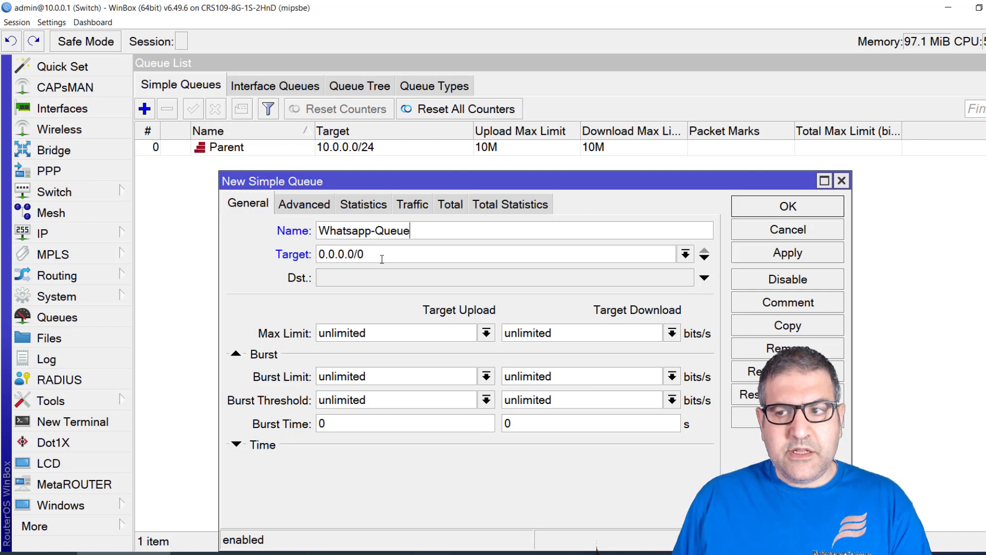
Set 10.0.0.0/24 as the only target of Whatsapp-Queue, removing the extra target entries
left_click_drag(381, 258, 316, 255)
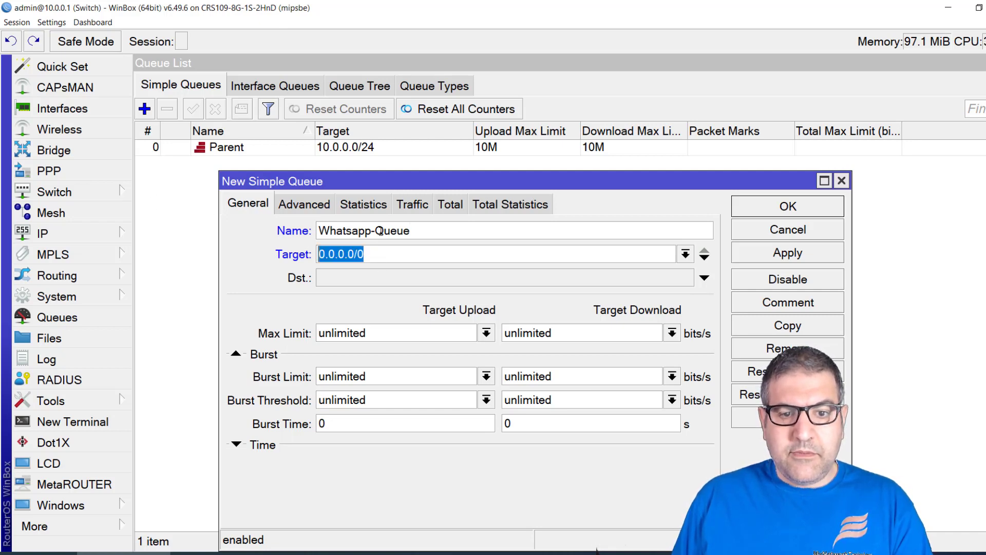
type("10.0.0.0/224")
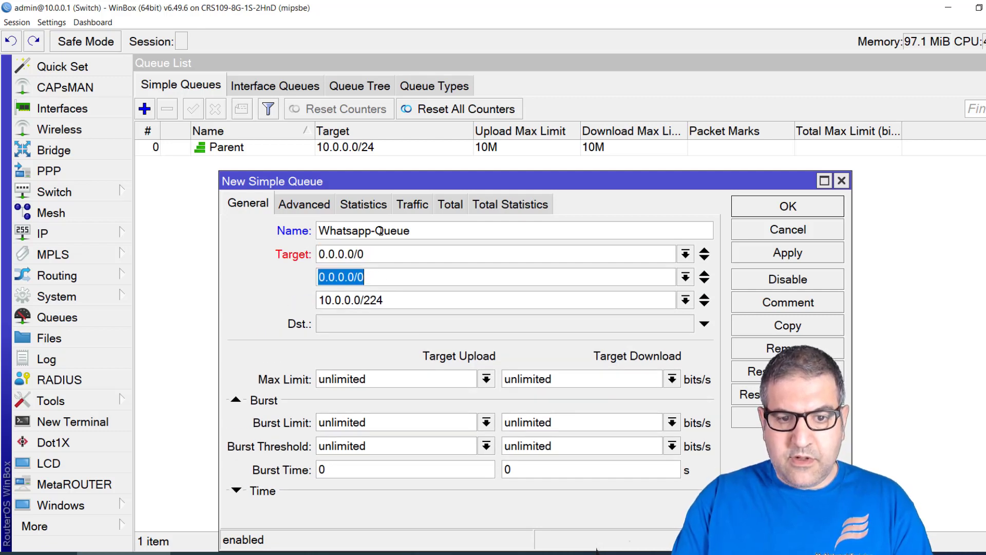
left_click(705, 273)
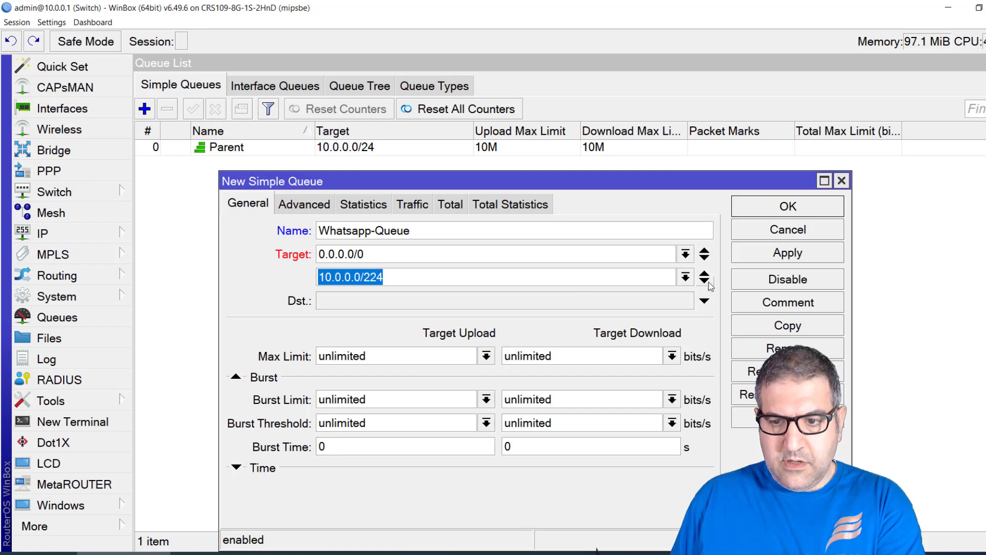
left_click(704, 254)
left_click(372, 255)
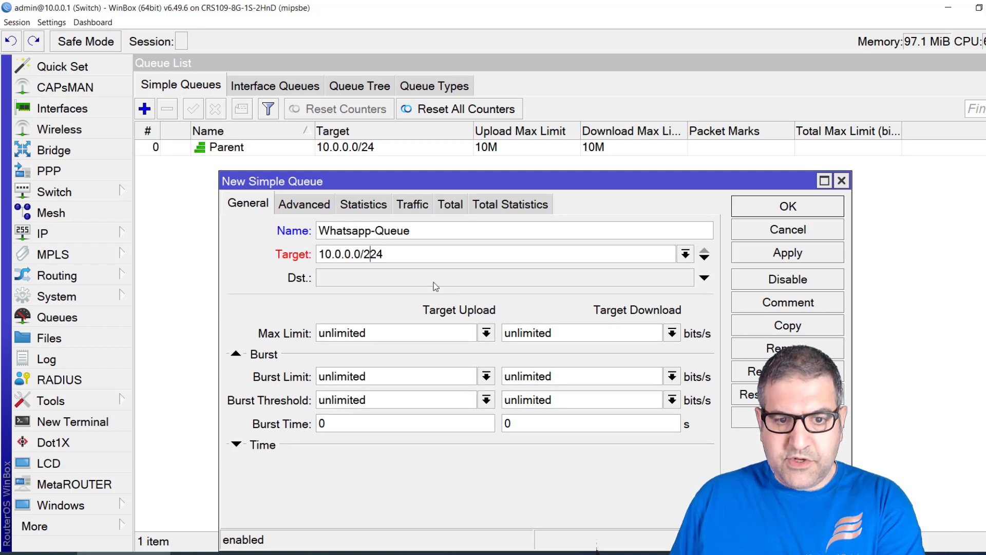
key("BackSpace")
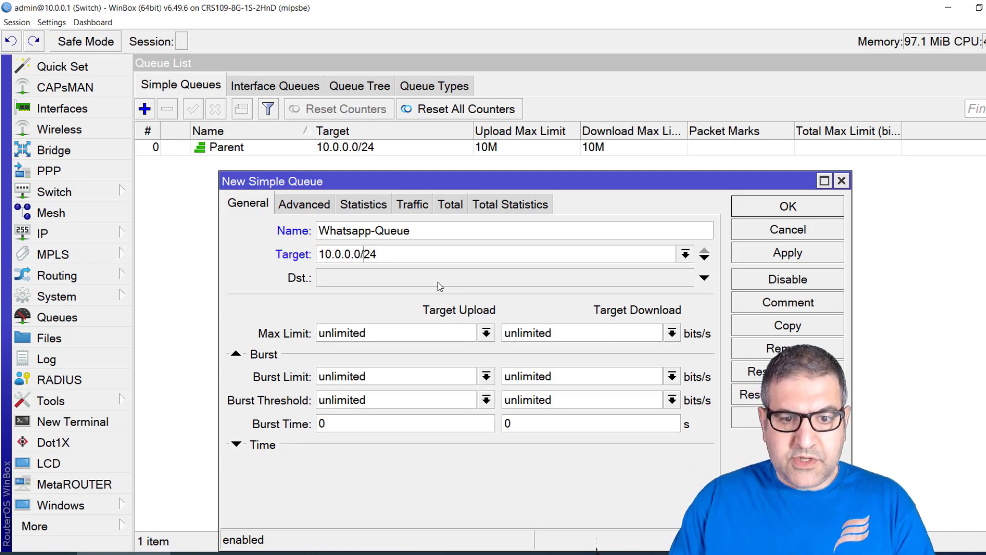
left_click_drag(396, 257, 205, 251)
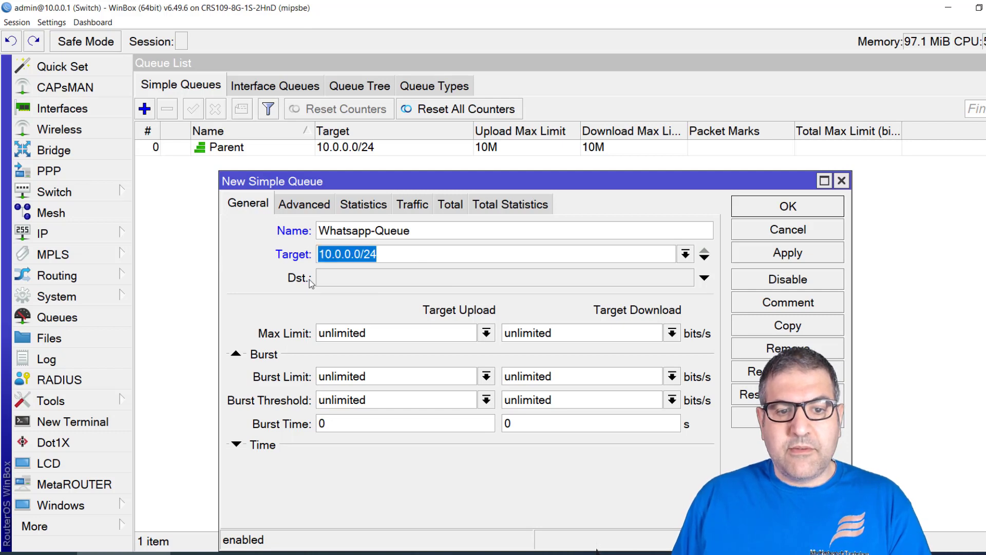
Set the Max Limit of Whatsapp-Queue to 2M for both target upload and target download
left_click(487, 333)
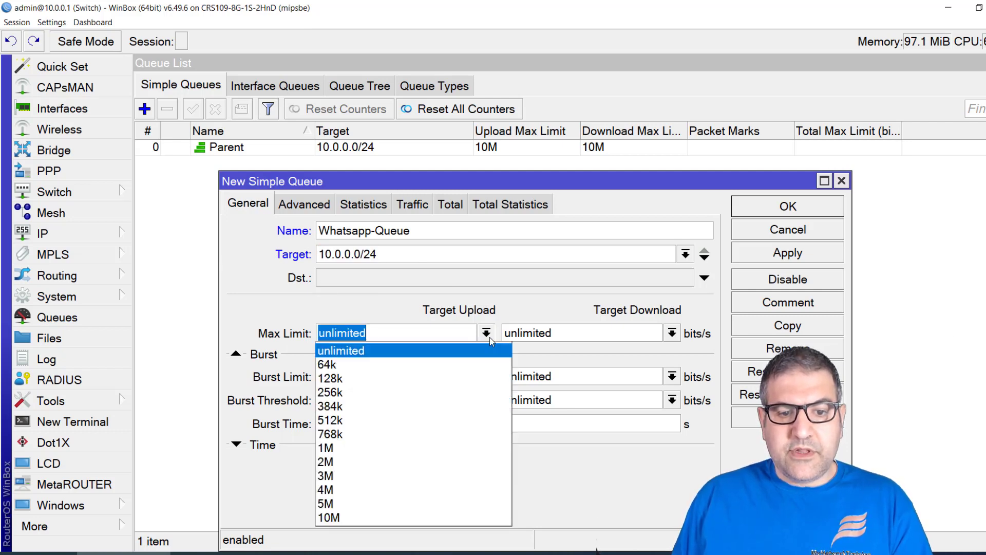
type("2M")
key("Tab")
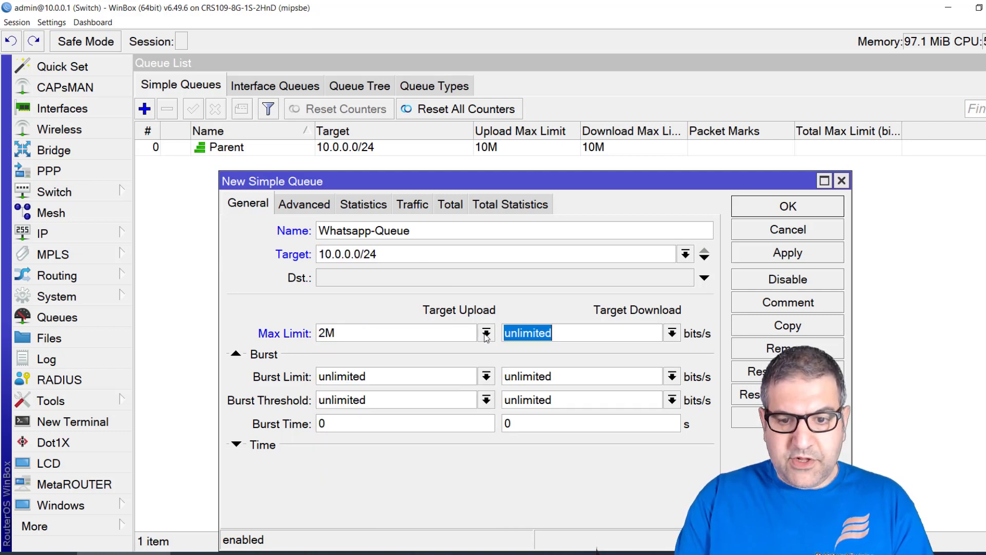
type("2M")
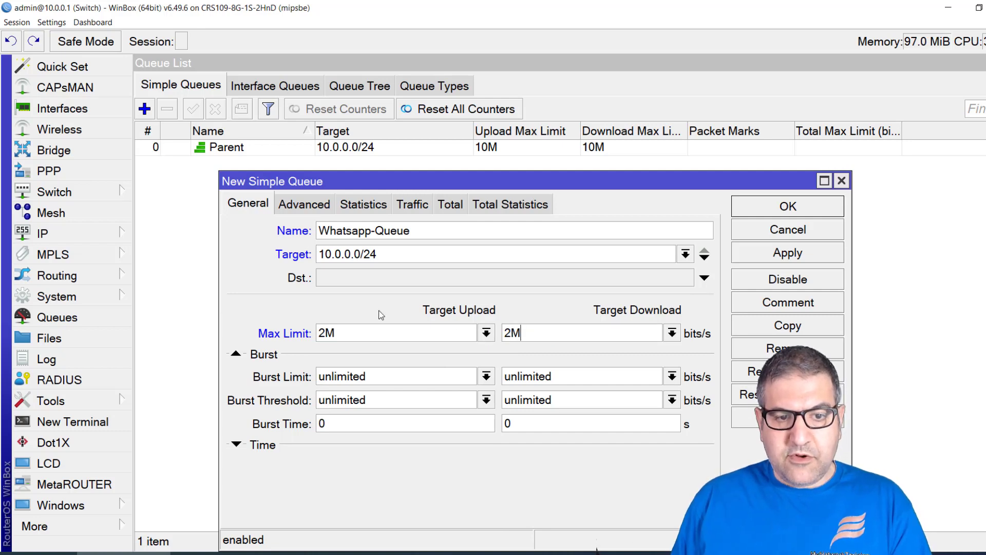
Assign the Whatsapp-pckt packet mark to Whatsapp-Queue
left_click(303, 204)
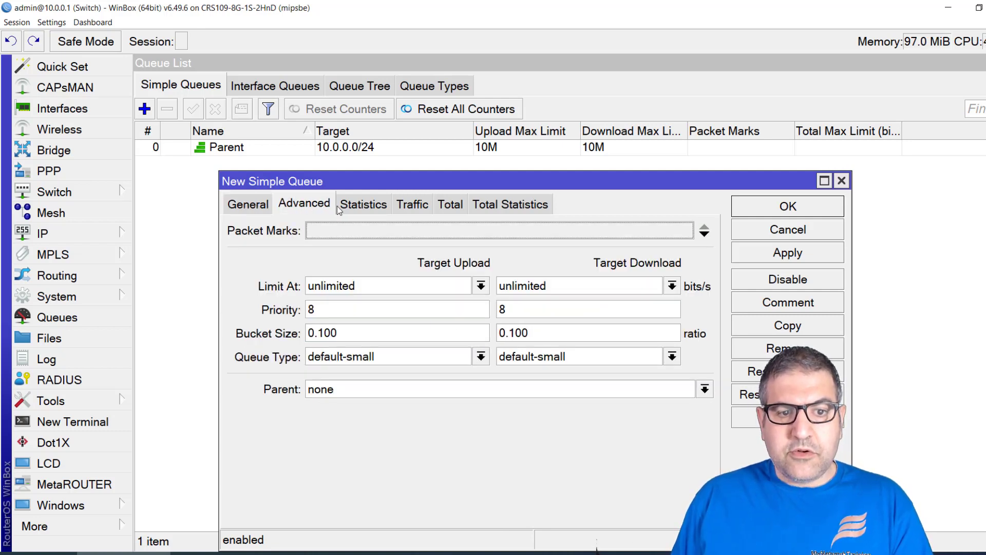
left_click(353, 229)
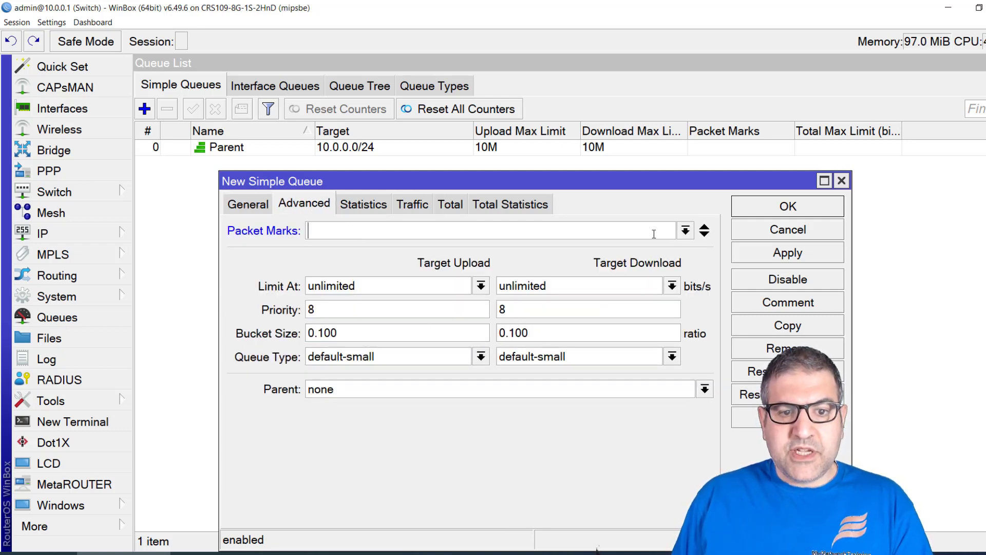
left_click(686, 230)
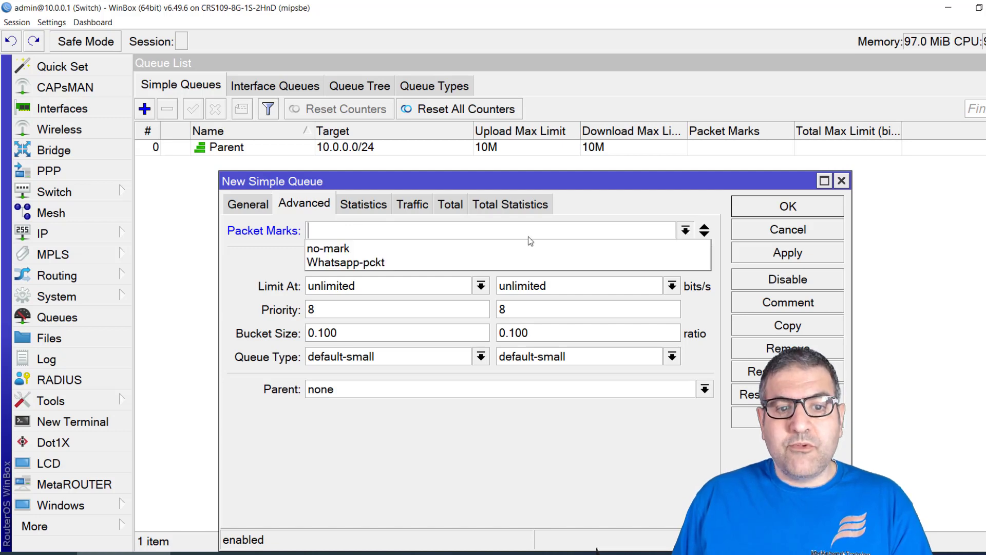
left_click(357, 262)
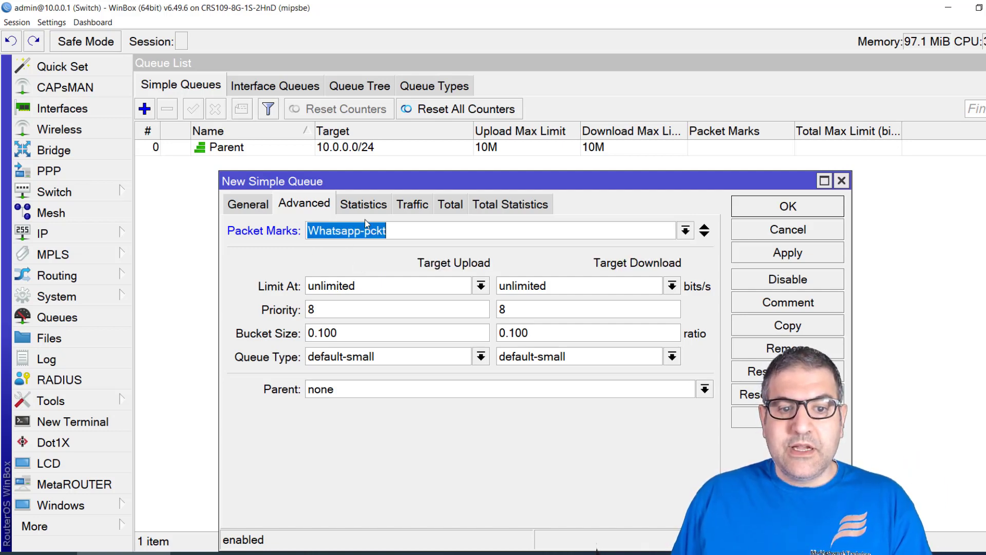
Set the priority of Whatsapp-Queue to 1 for both upload and download
double_click(337, 308)
type("1")
double_click(515, 317)
type("1")
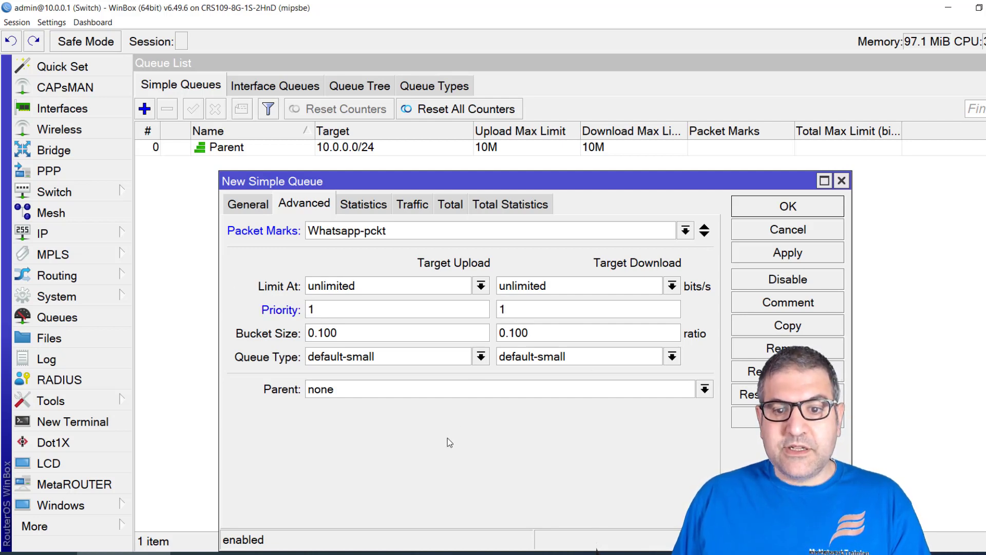
double_click(339, 310)
double_click(547, 311)
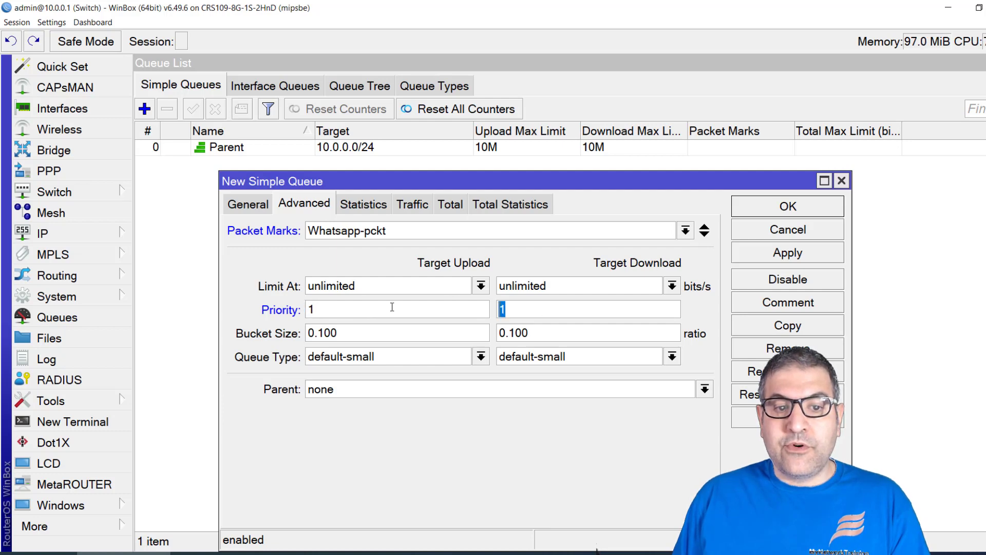
Assign Parent as the parent queue of Whatsapp-Queue and save the queue
left_click(325, 394)
left_click(336, 404)
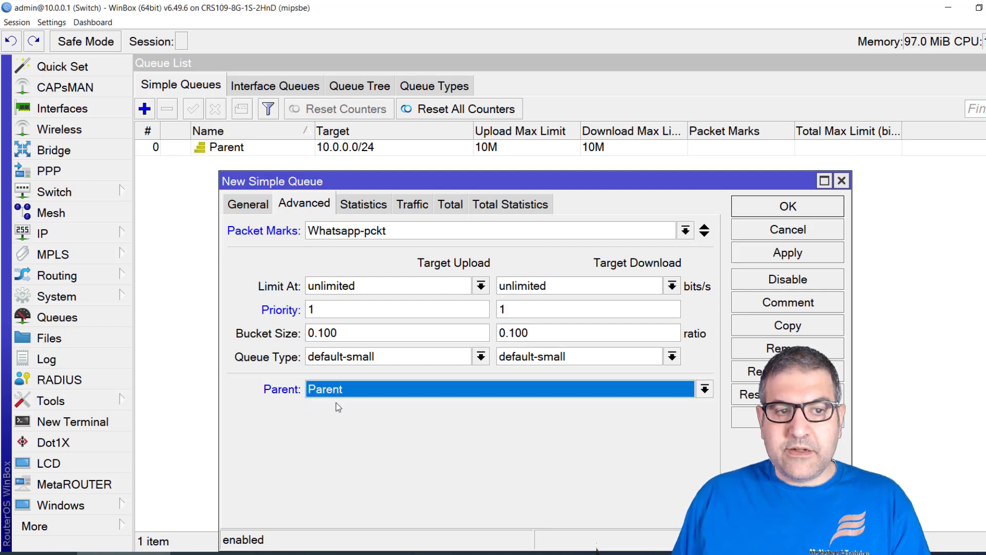
left_click(793, 255)
left_click(793, 206)
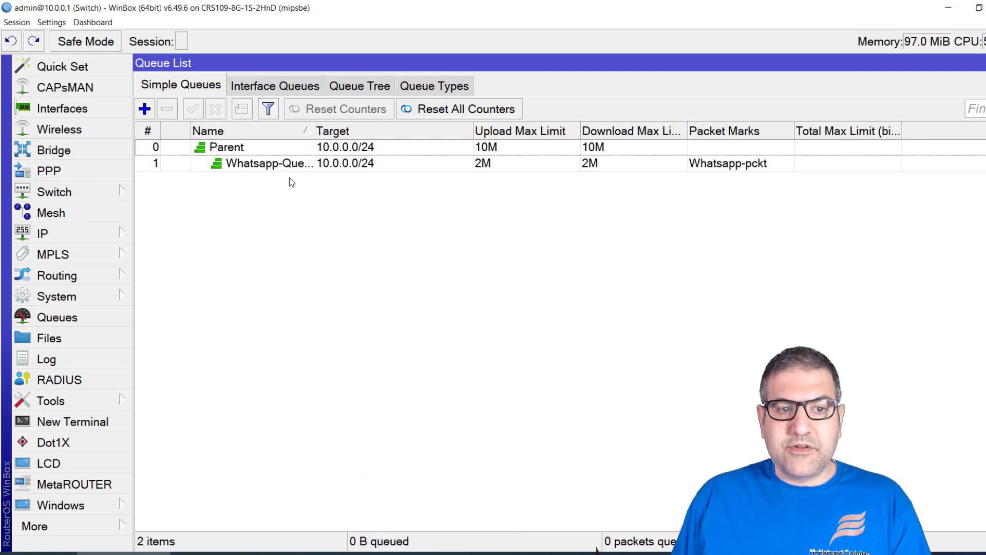
Widen the Name column of the simple queue list to fit the full queue names
left_click_drag(314, 131, 367, 131)
left_click(275, 163)
left_click(240, 152)
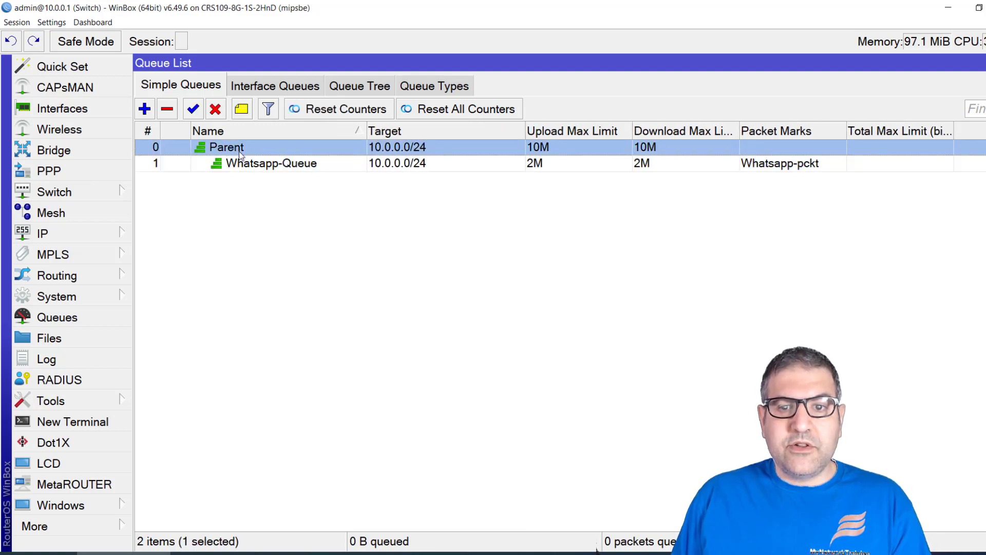
left_click(637, 165)
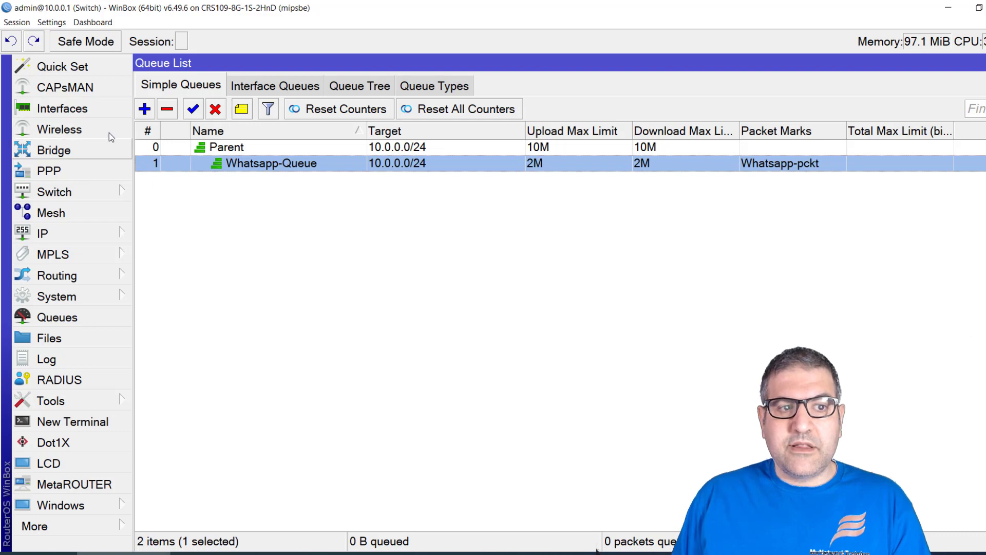
Start another simple queue and name it Others
left_click(145, 111)
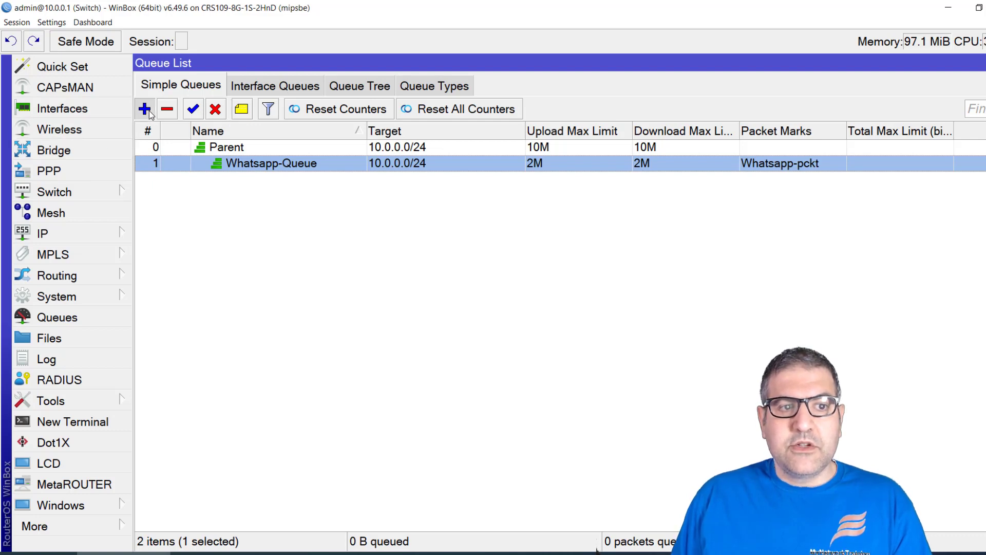
left_click(248, 204)
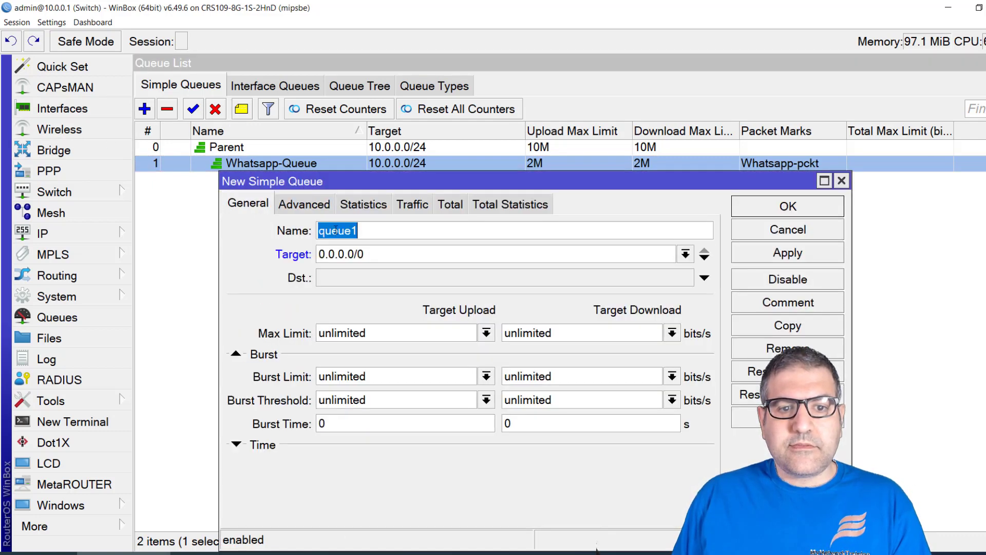
type("Pr")
key("BackSpace")
key("BackSpace")
type("Othe")
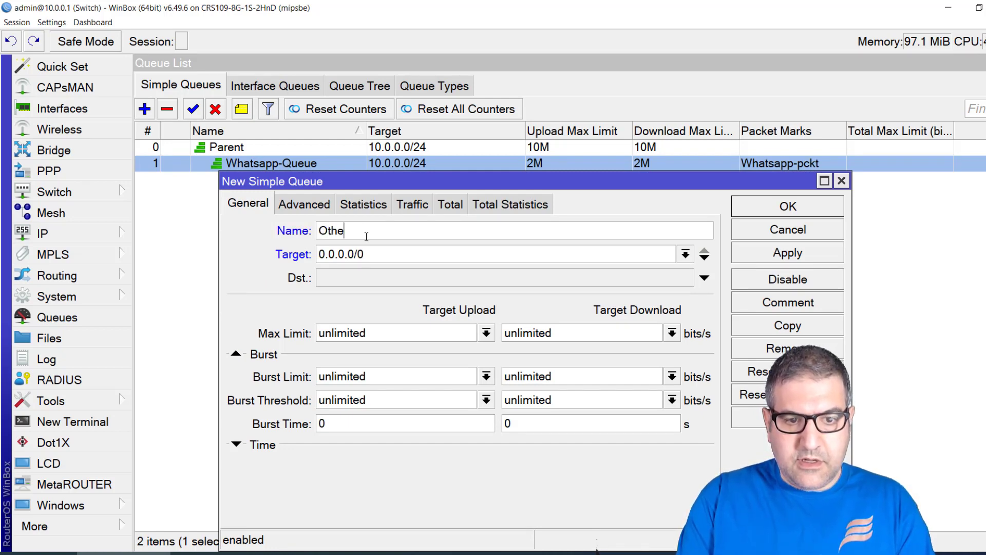
type("rs")
key("Tab")
Set the target of the Others queue to 10.0.0.0/24 and its Max Limit to 8M for both upload and download
type("10.")
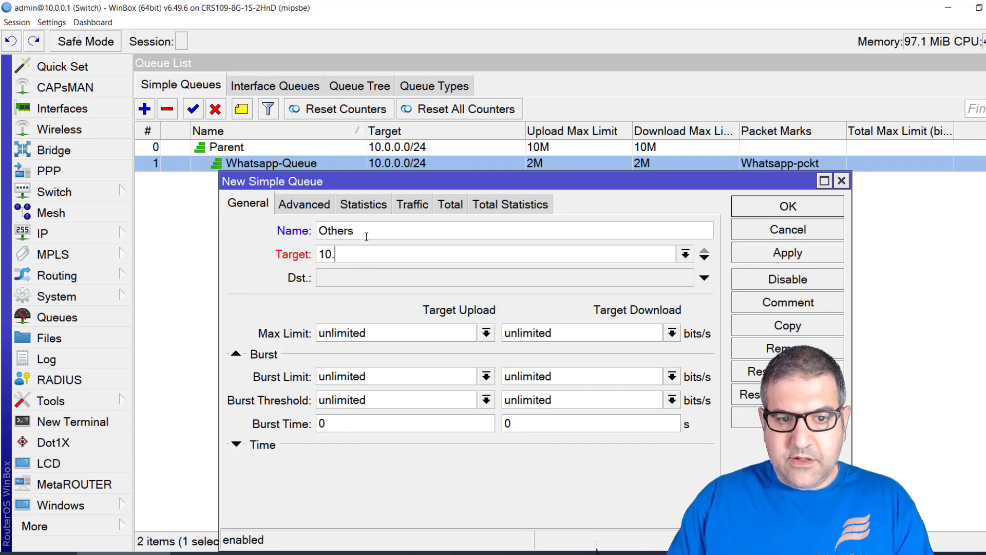
type("0.0.0/24")
key("Tab")
key("Tab")
type("8M")
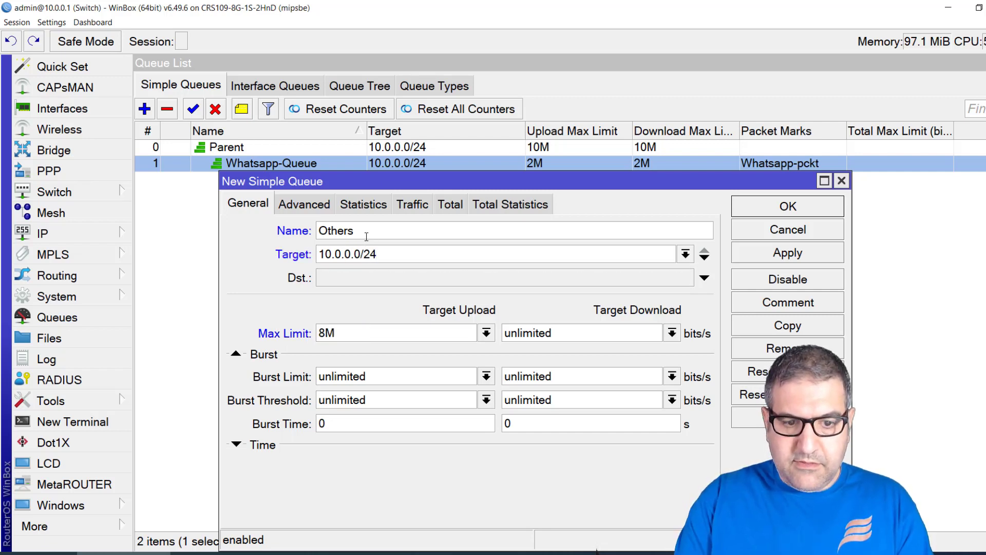
key("Tab")
type("8M")
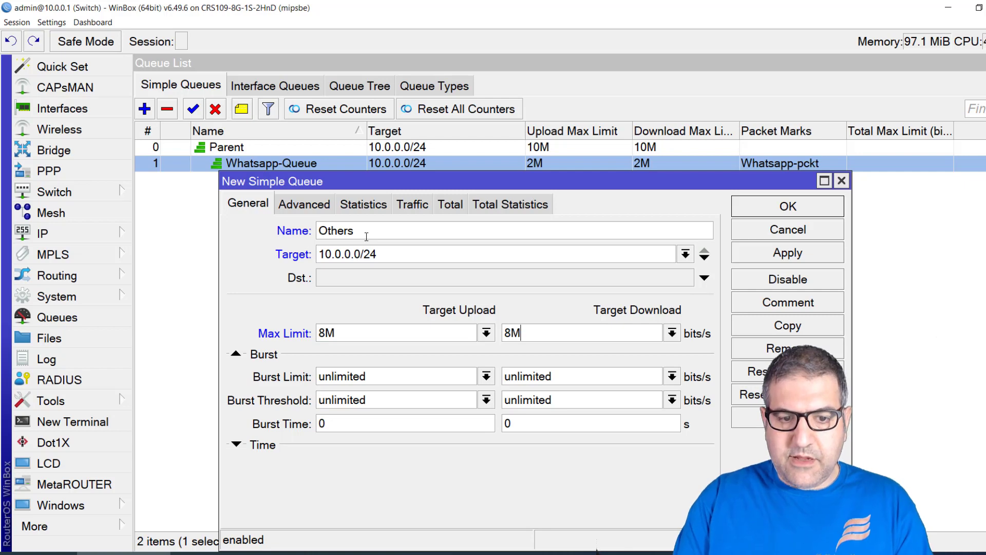
Assign Parent as the parent of the Others queue, leave its packet marks empty, and save the queue
left_click(311, 206)
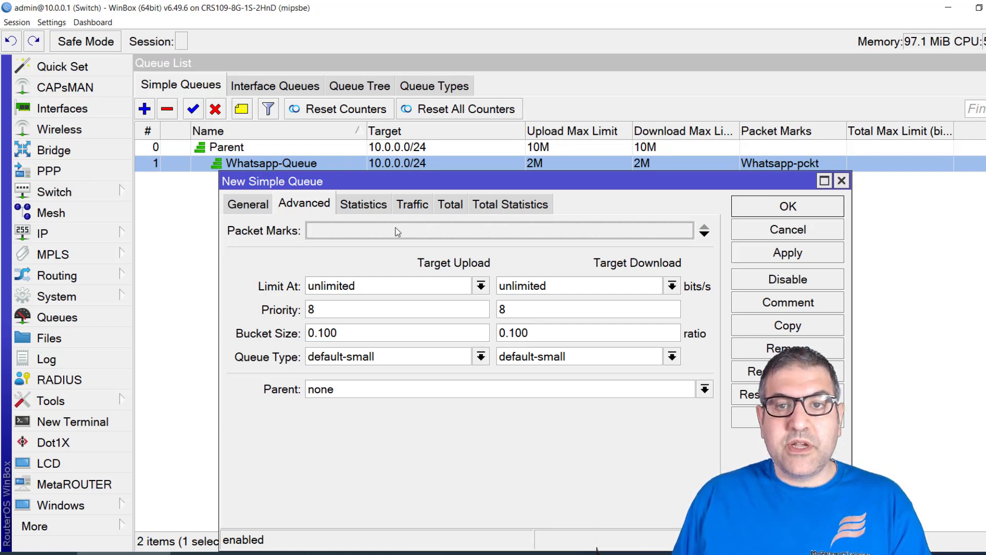
left_click(345, 394)
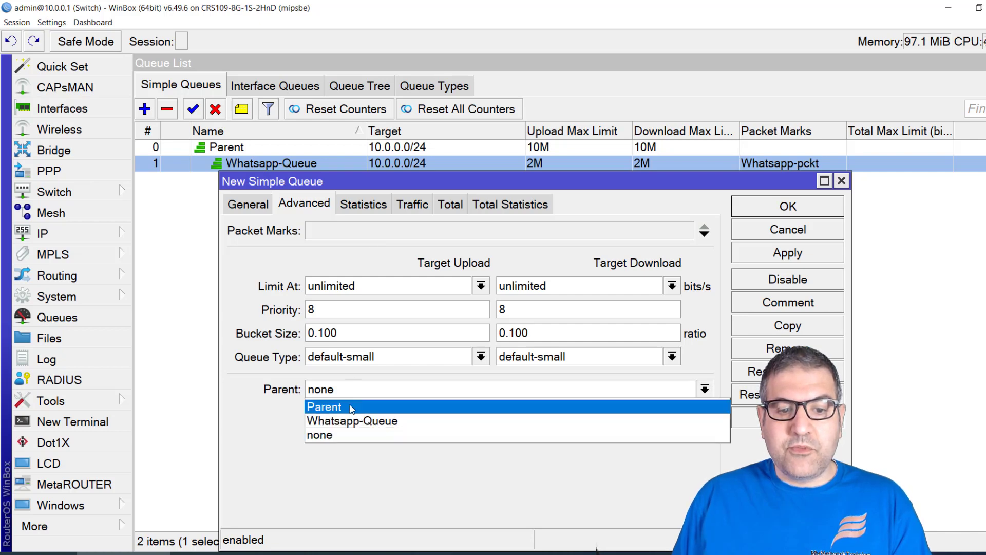
left_click(350, 405)
left_click(788, 253)
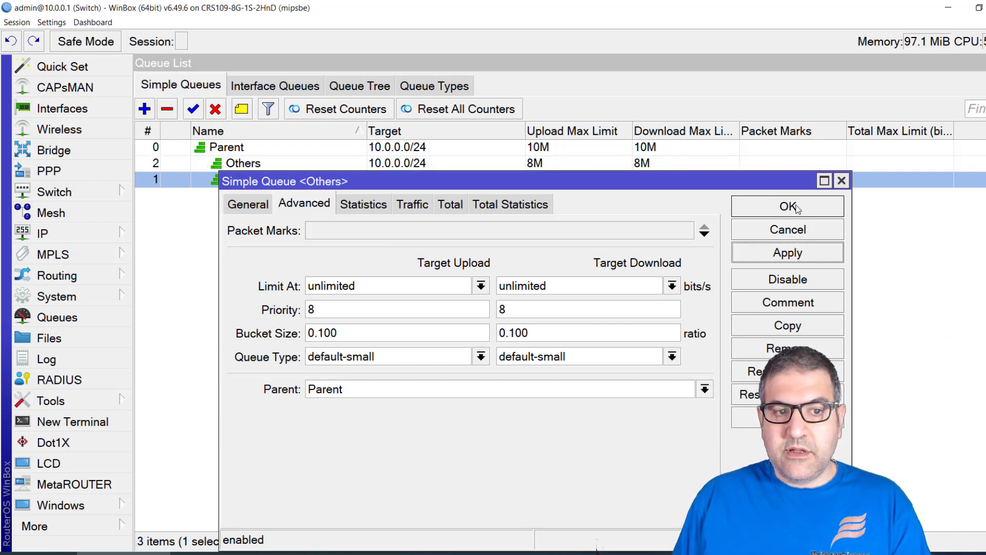
left_click(788, 206)
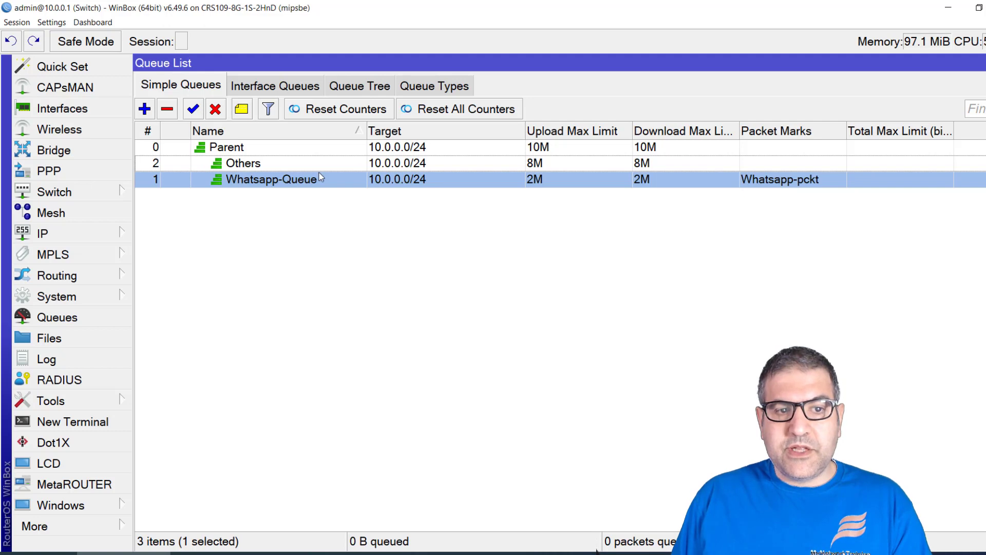
left_click(297, 166)
left_click(280, 180)
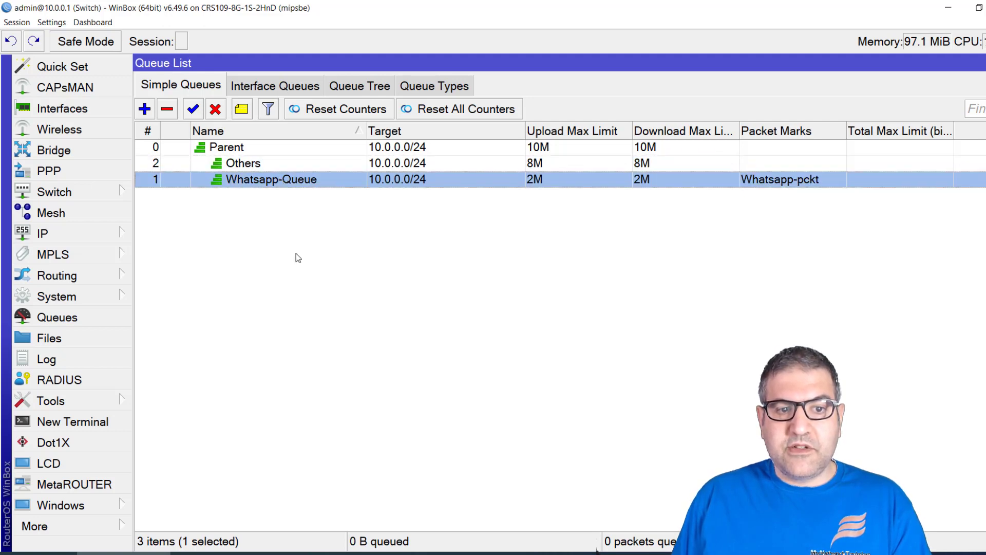
left_click(237, 149)
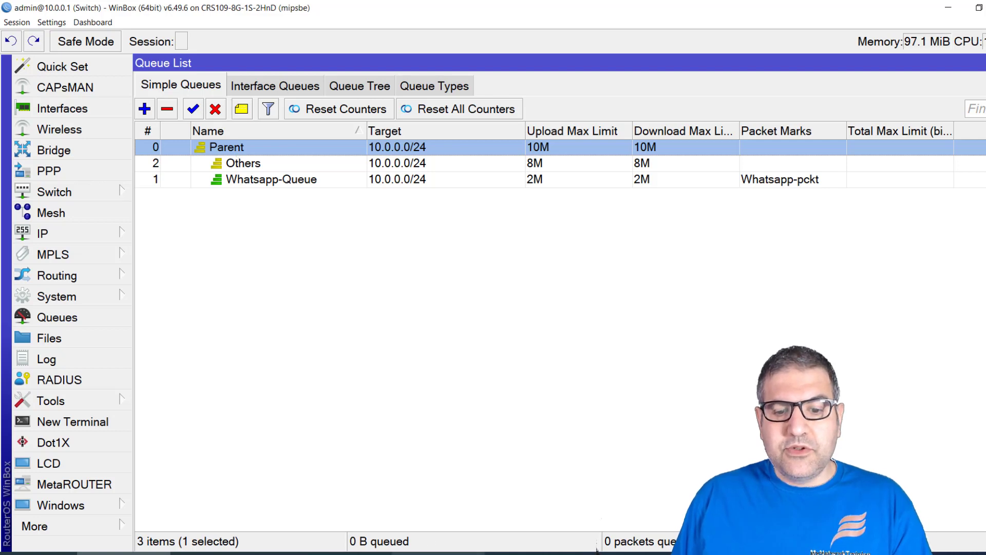
Switch to the Edge browser and resume the paused ubuntu-22.04.1-desktop-amd64.iso download to generate traffic
mouse_move(438, 553)
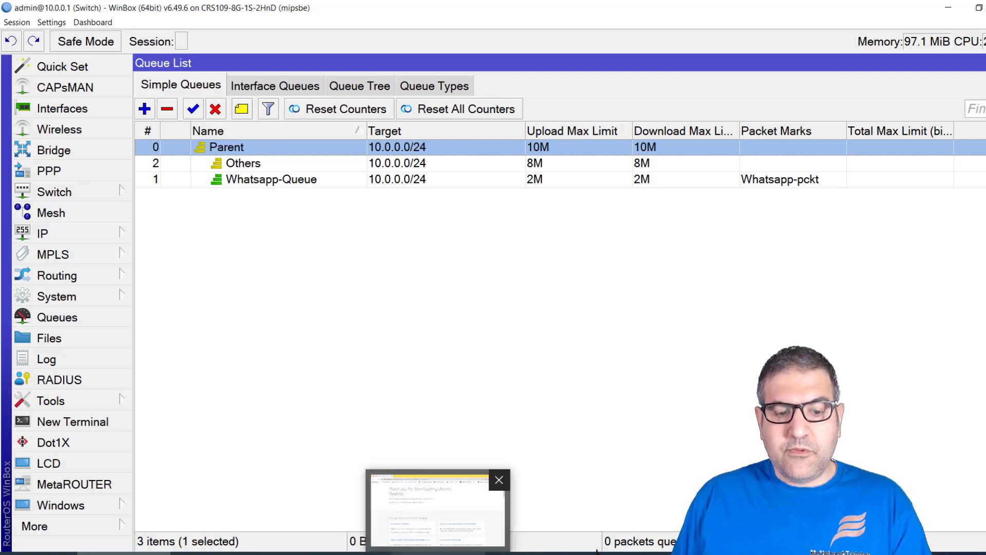
right_click(438, 554)
left_click(437, 553)
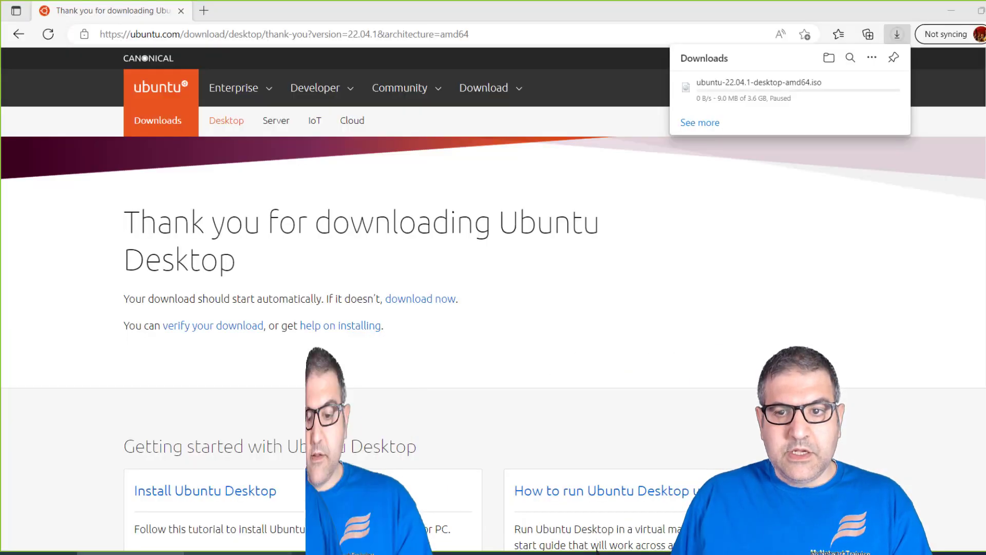
left_click(853, 87)
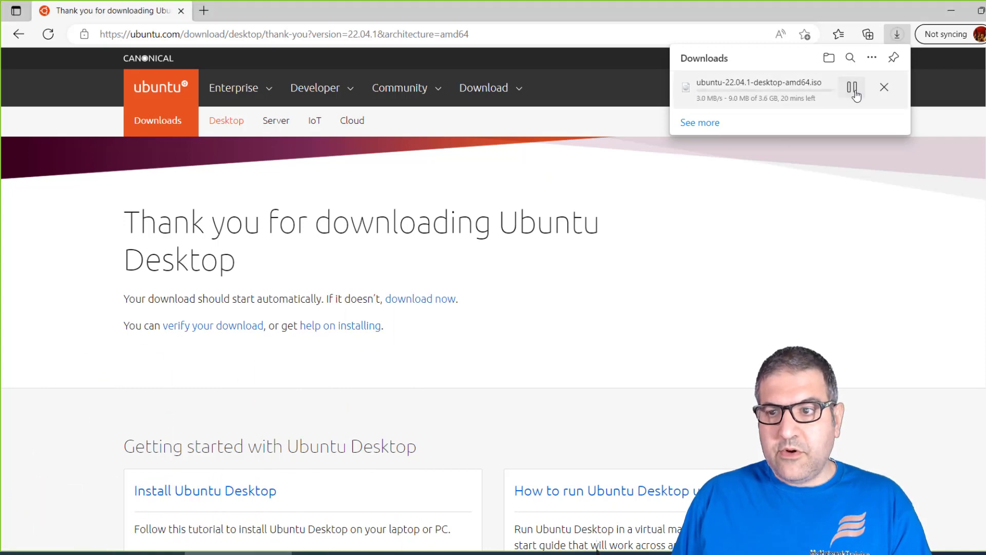
left_click(852, 88)
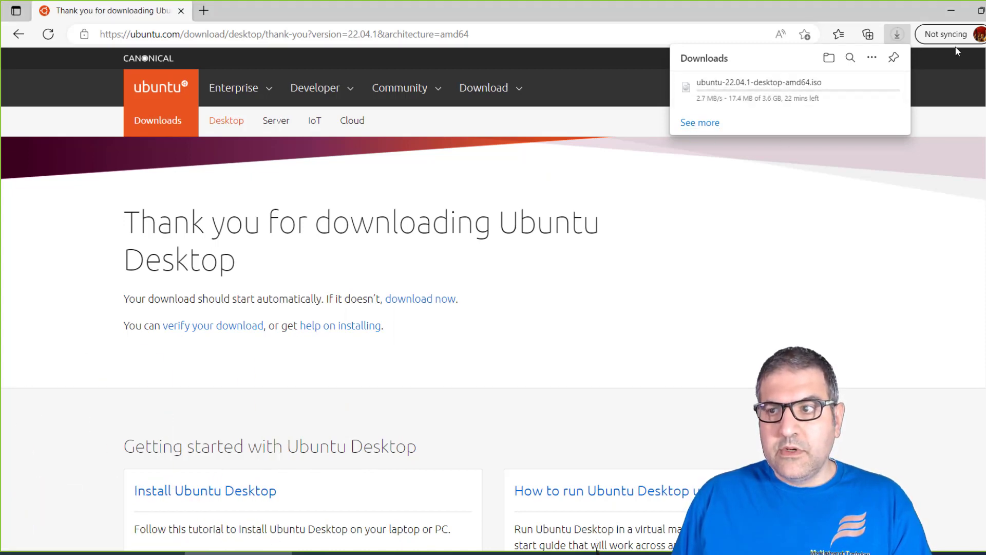
Return to WinBox and check the load status of the Others queue and Whatsapp-Queue
left_click(952, 11)
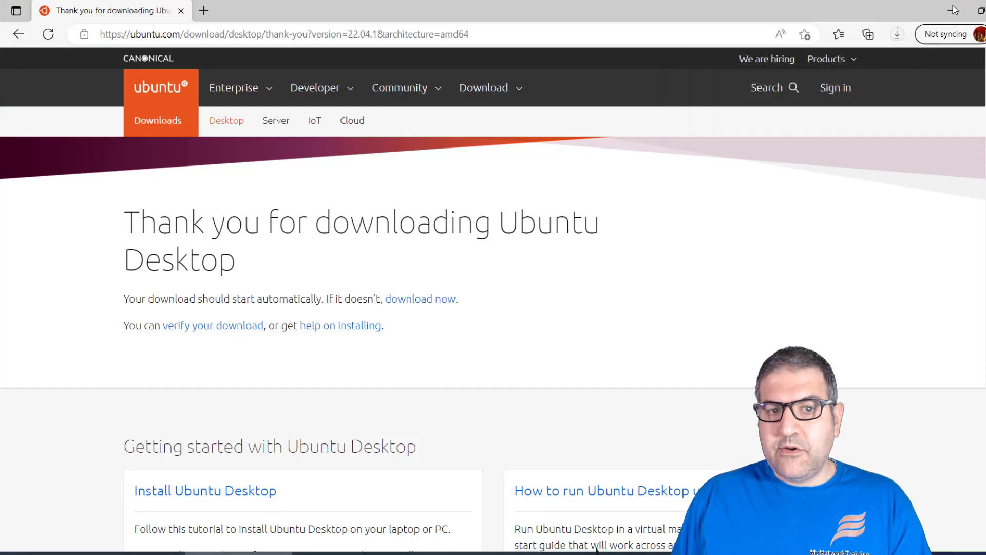
left_click(230, 165)
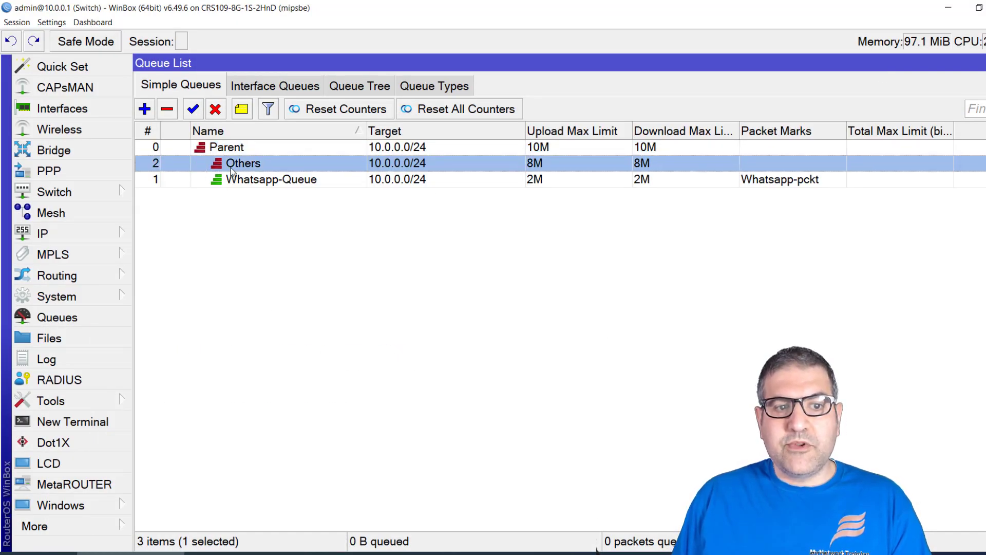
left_click(241, 184)
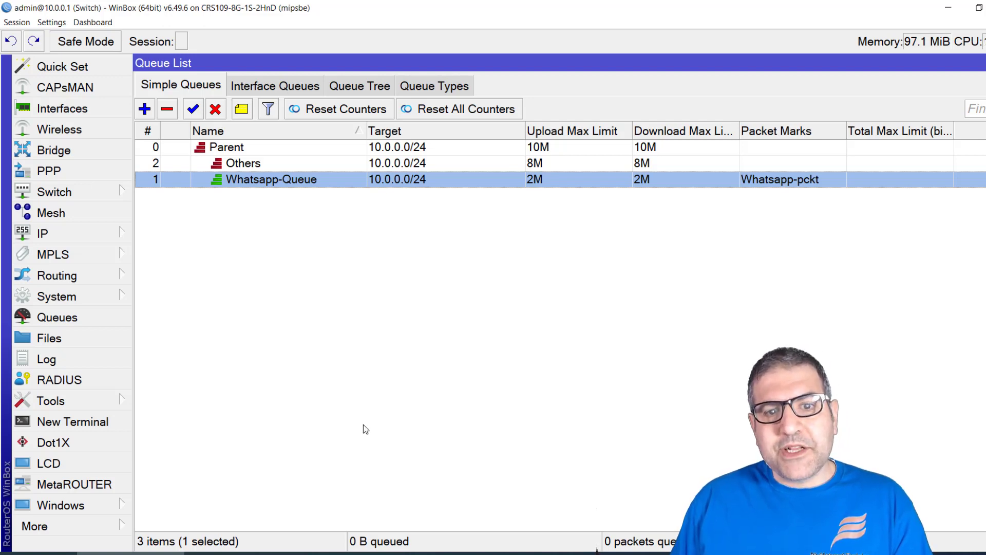
Open the IP firewall's filter rules list
left_click(58, 235)
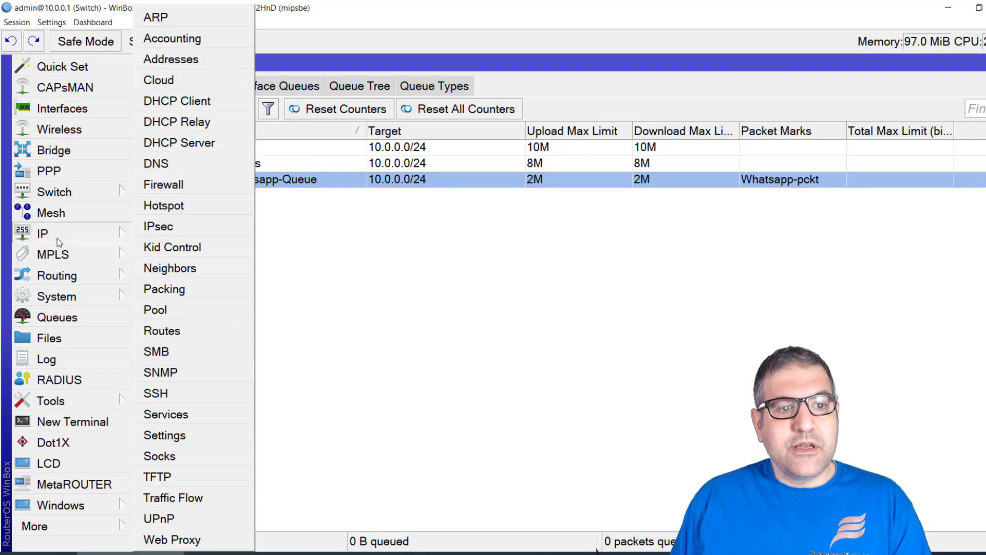
left_click(204, 185)
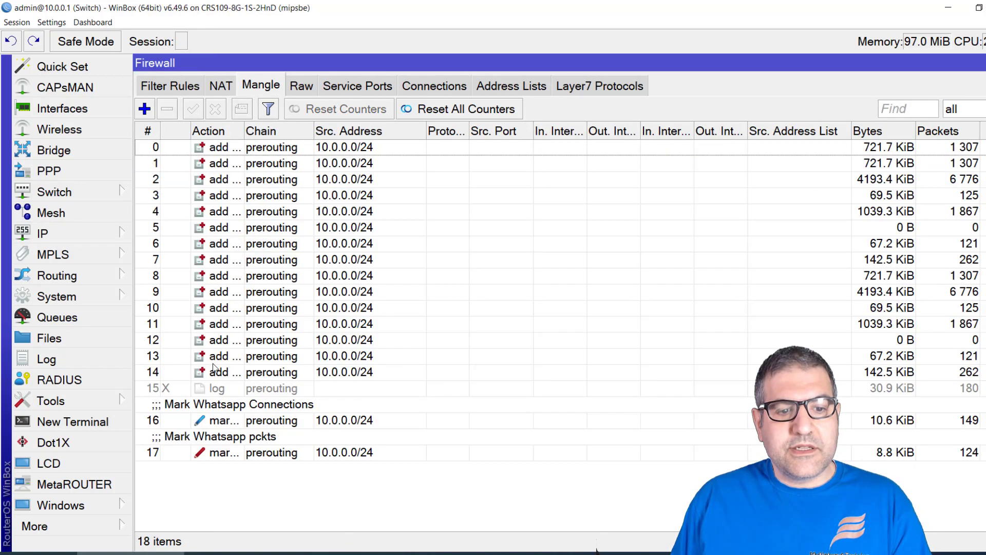
left_click(158, 85)
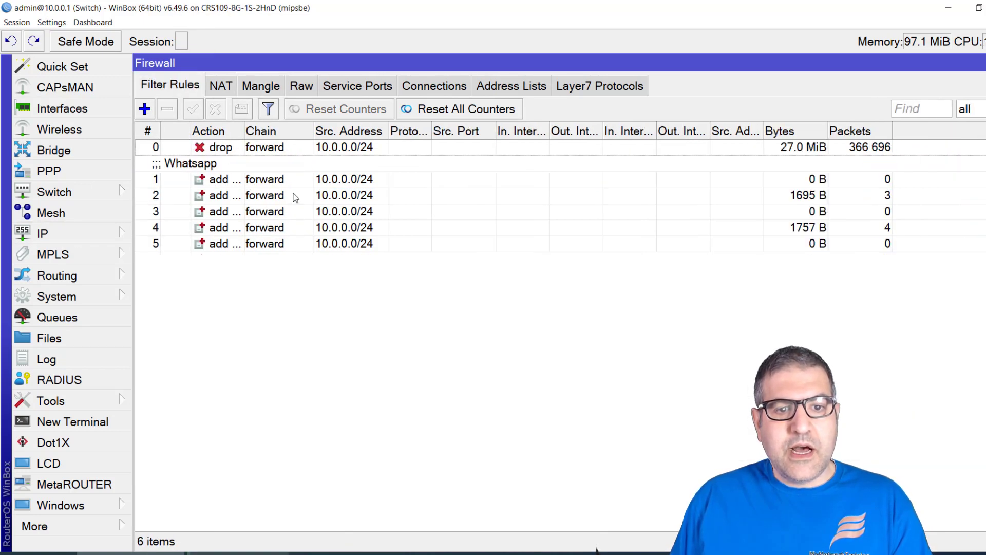
Examine the action and content match of the first Whatsapp filter rule, and switch to Notepad++ to review the listed WhatsApp content strings
double_click(282, 184)
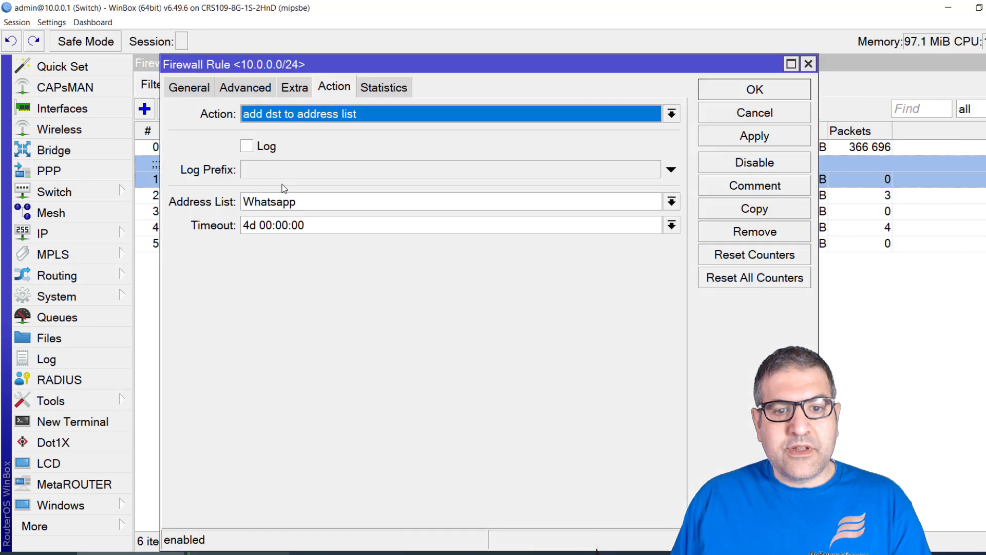
left_click(266, 89)
double_click(409, 201)
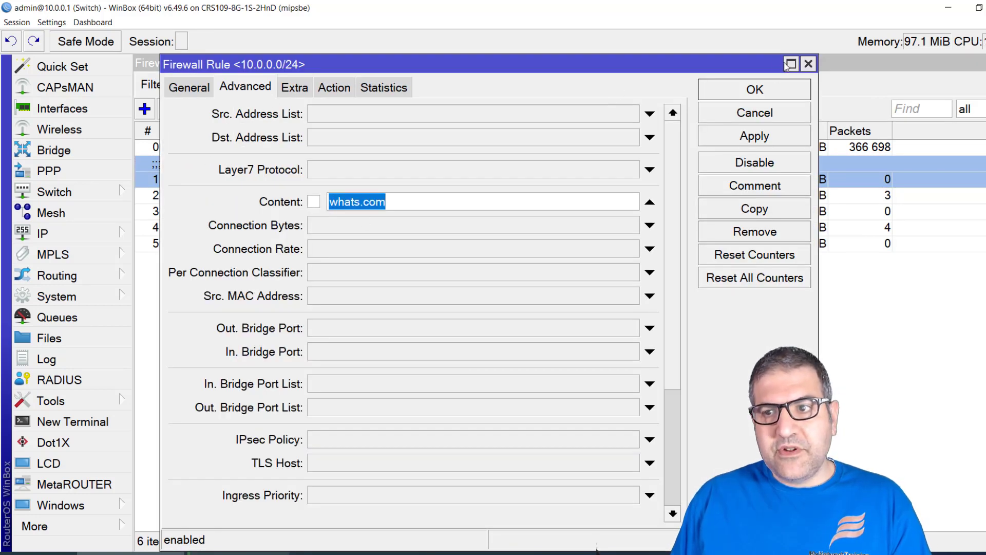
left_click(814, 66)
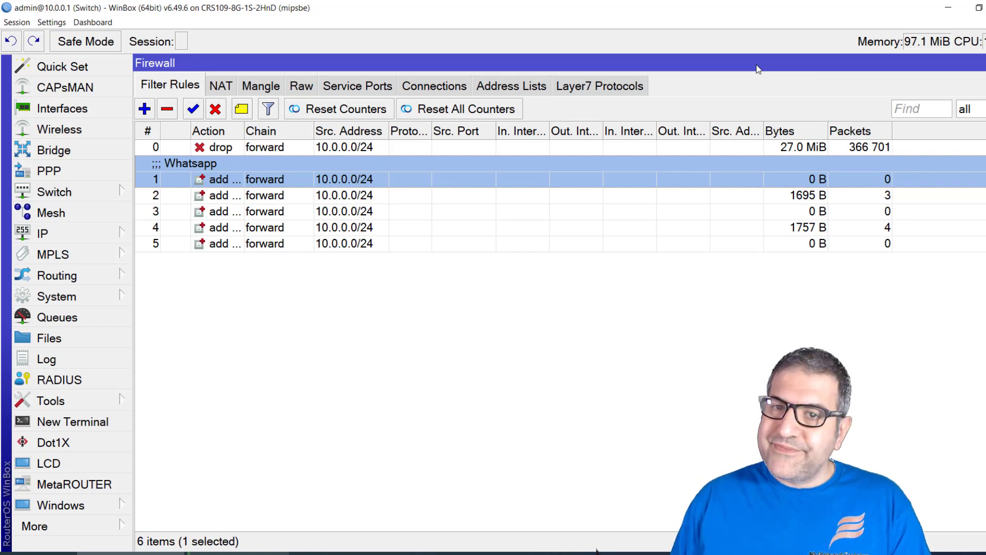
left_click(950, 10)
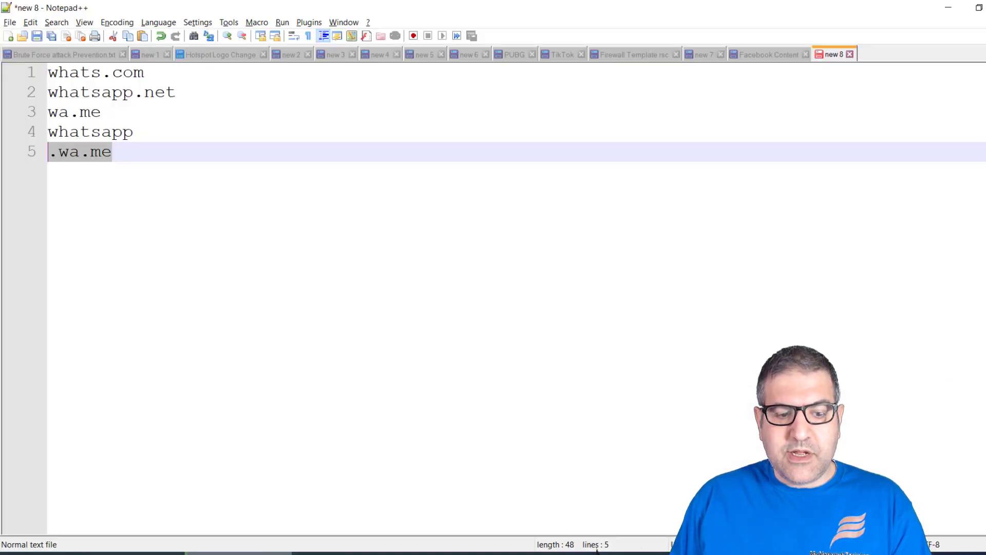
Switch back to WinBox and check the load status of the Others queue and Whatsapp-Queue in the simple queues list
left_click(597, 551)
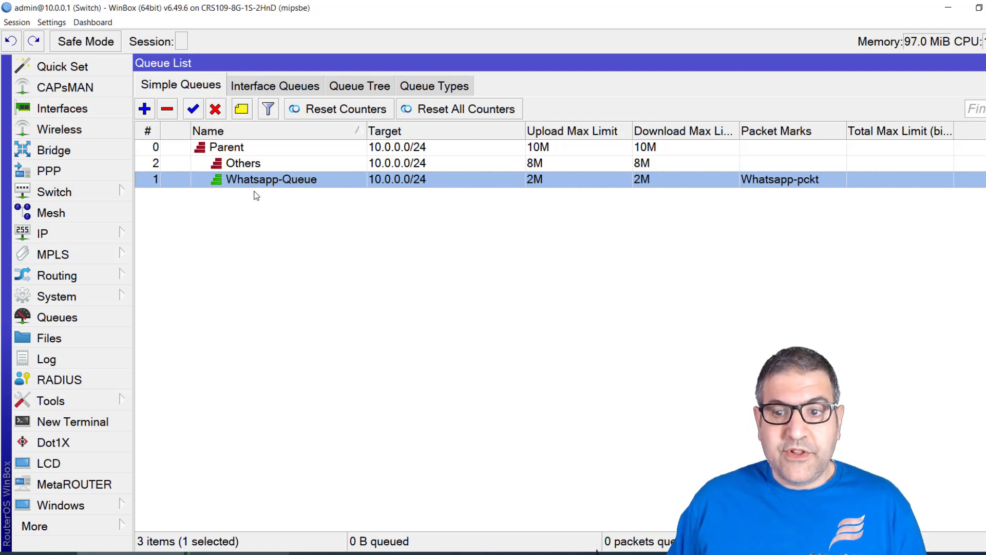
left_click(268, 166)
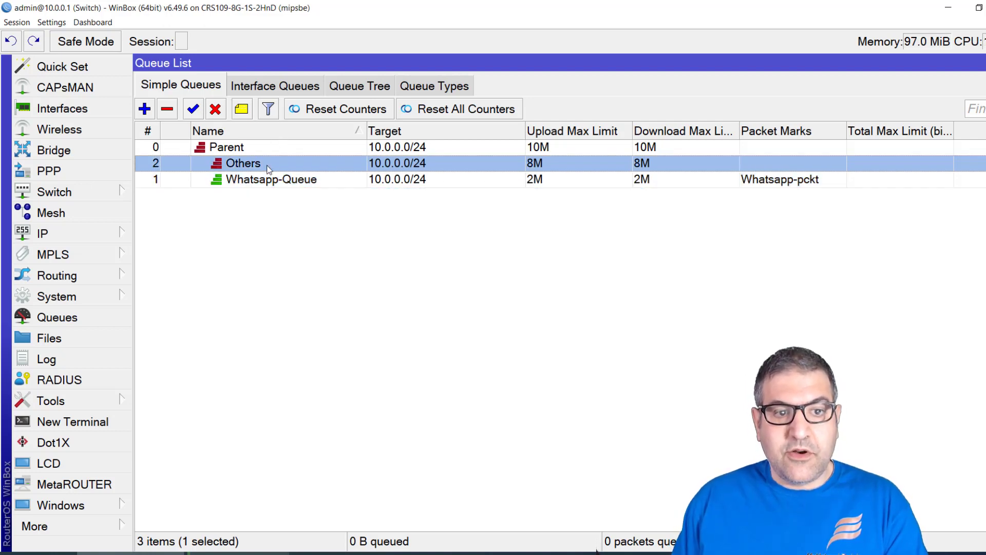
left_click(314, 186)
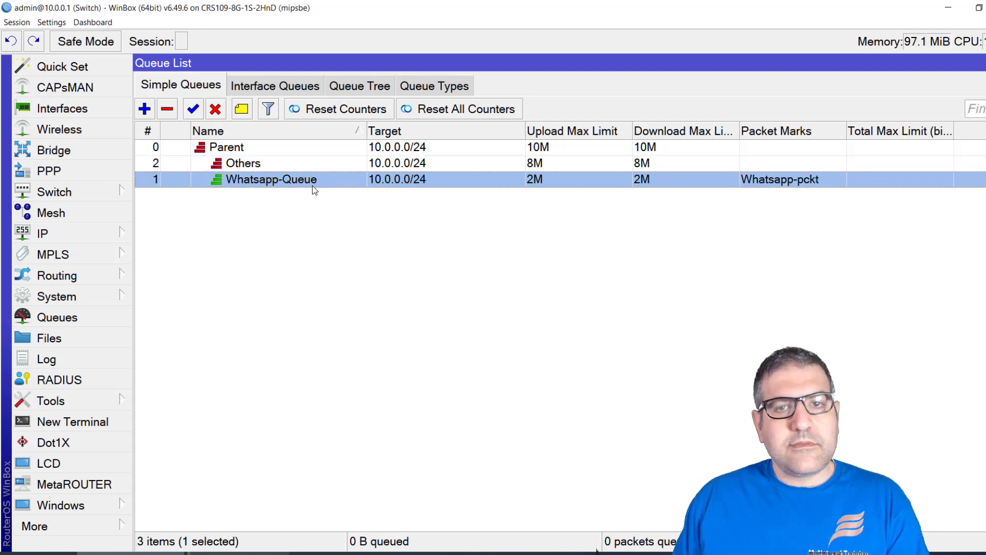